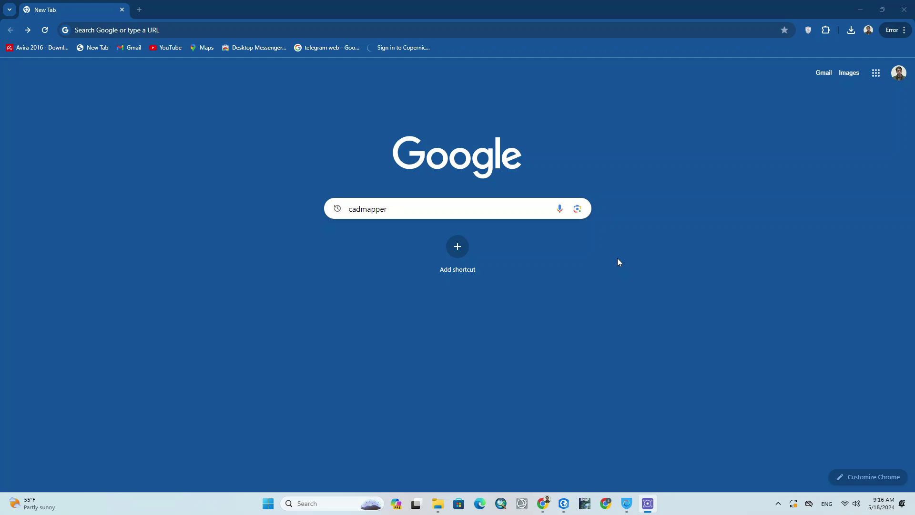
- Search Google for 'cadmapper' and open the official CADMAPPER website from the results
left_click(411, 204)
left_click_drag(421, 208, 349, 210)
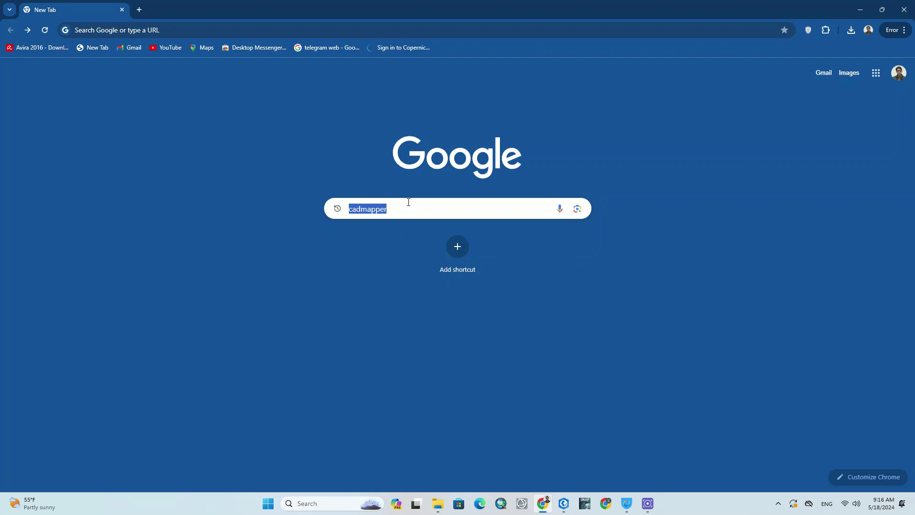
left_click(409, 202)
key("Return")
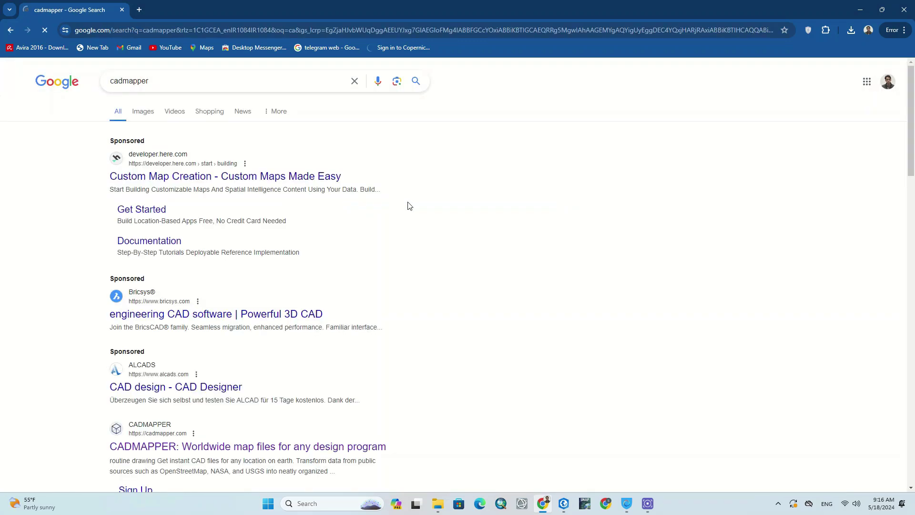
scroll(413, 184, "down", 3)
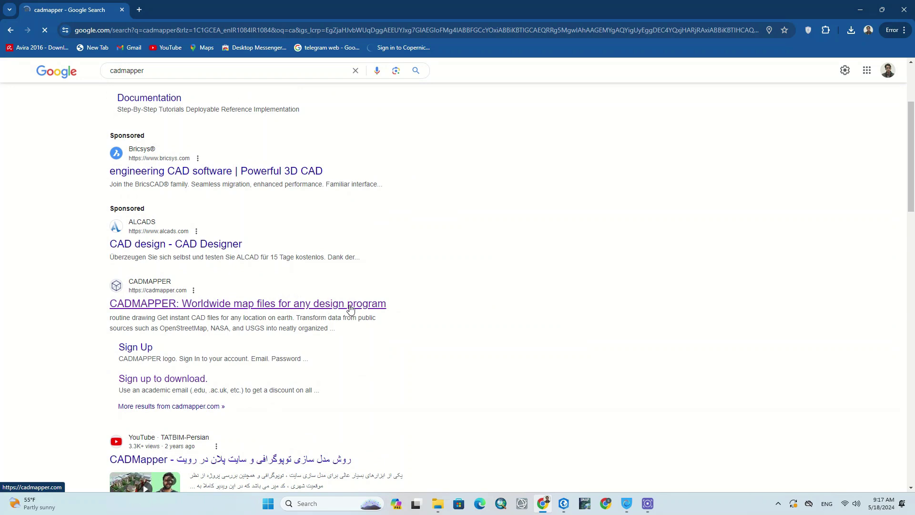
left_click(350, 307)
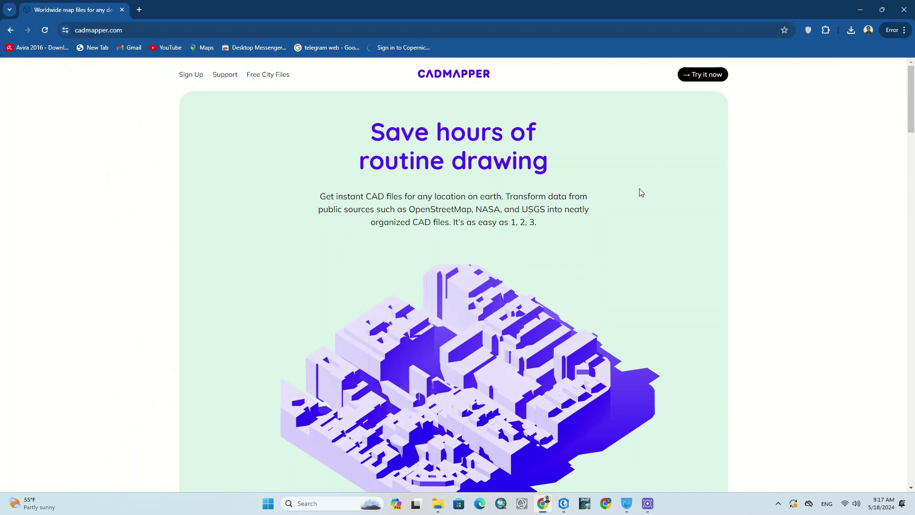
- Step through the homepage's workflow overview, showing steps 1, 2 and 3
scroll(641, 192, "down", 4)
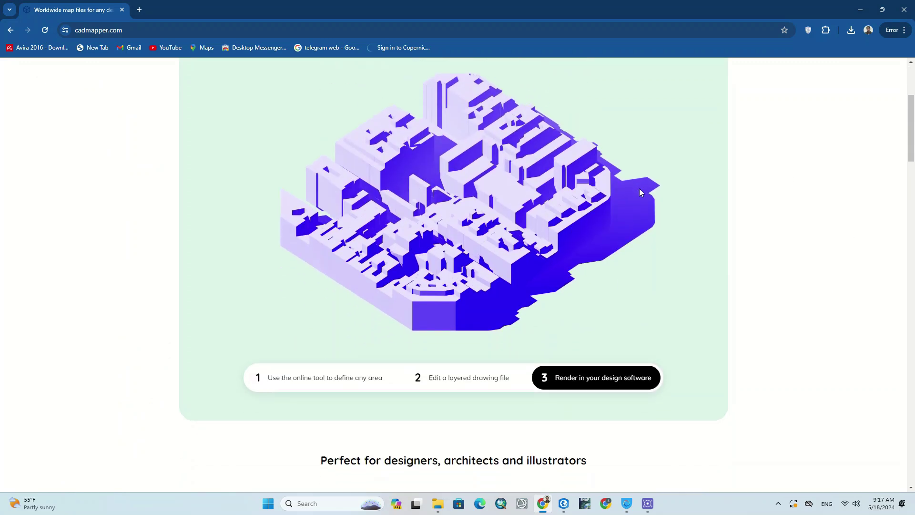
left_click(297, 388)
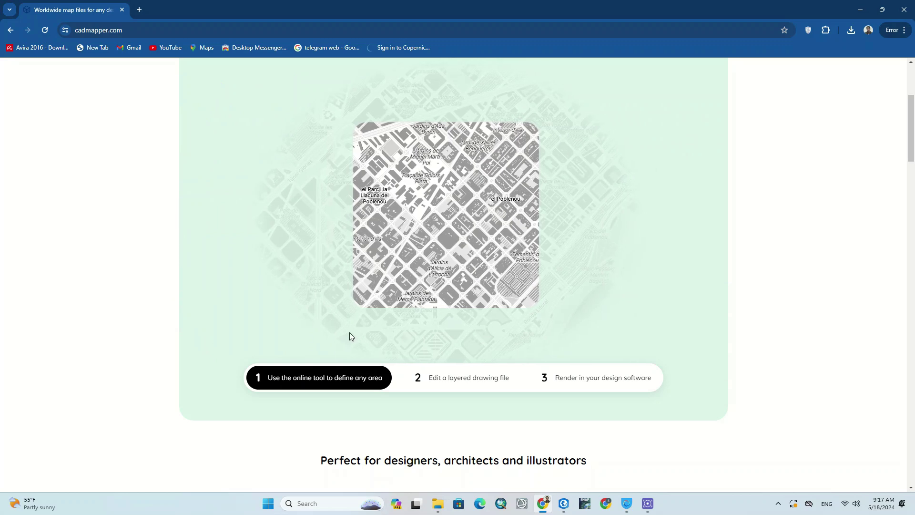
left_click(470, 389)
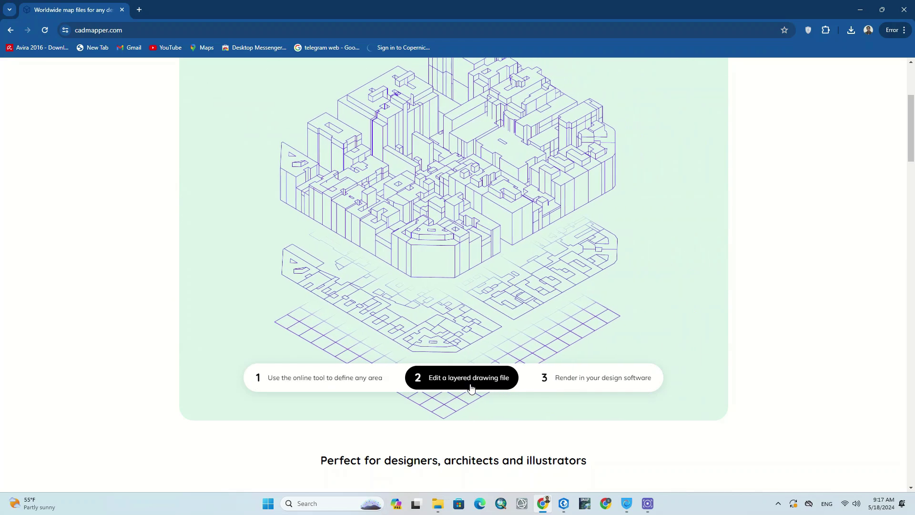
left_click(574, 375)
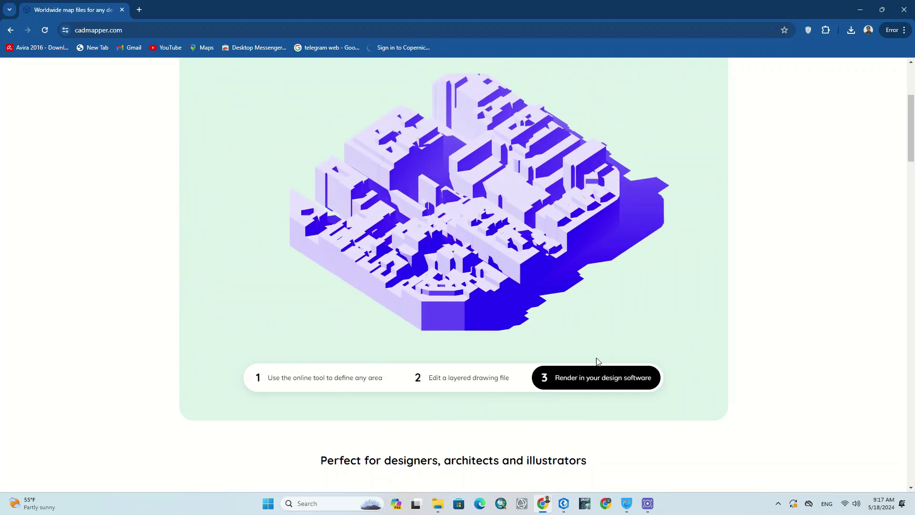
- Scroll down past the 'Download our Whole City Files' lists to the footer
scroll(608, 348, "up", 2)
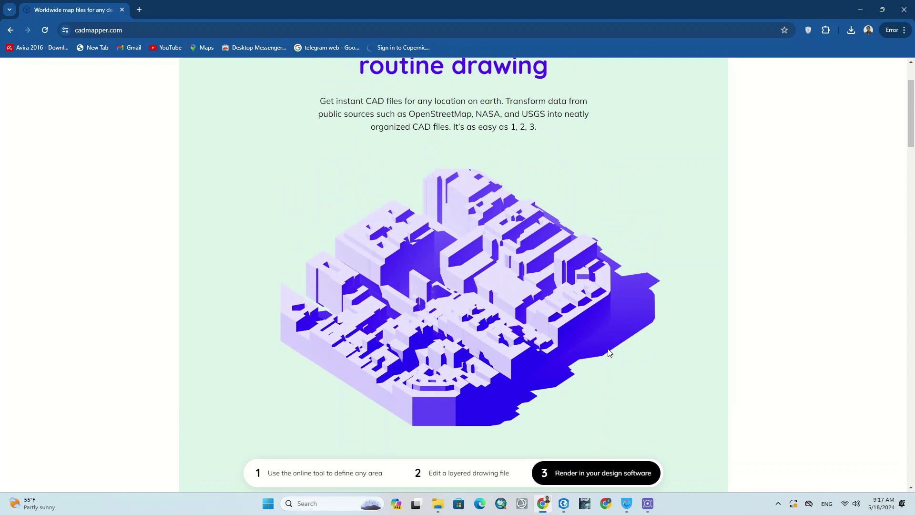
scroll(609, 352, "down", 1)
scroll(609, 353, "down", 6)
scroll(609, 353, "down", 1)
scroll(609, 352, "down", 2)
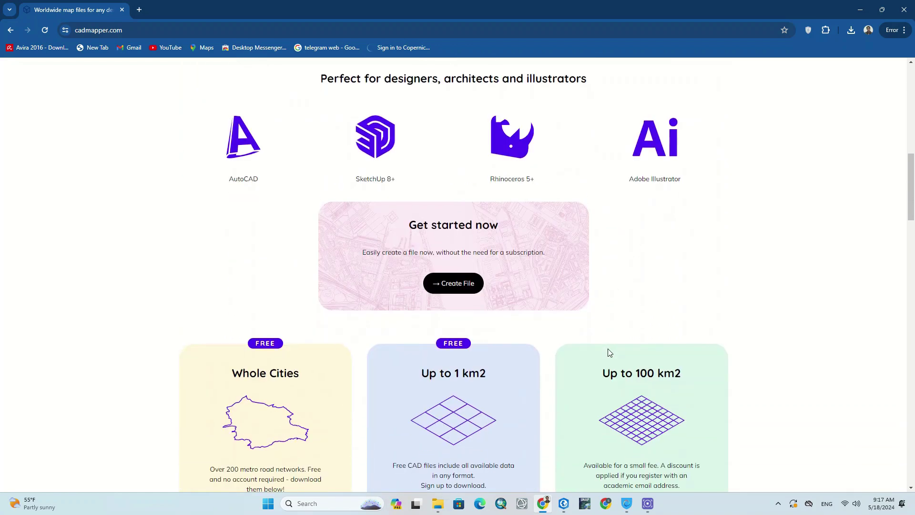
scroll(609, 353, "down", 6)
scroll(609, 351, "down", 5)
scroll(609, 348, "down", 5)
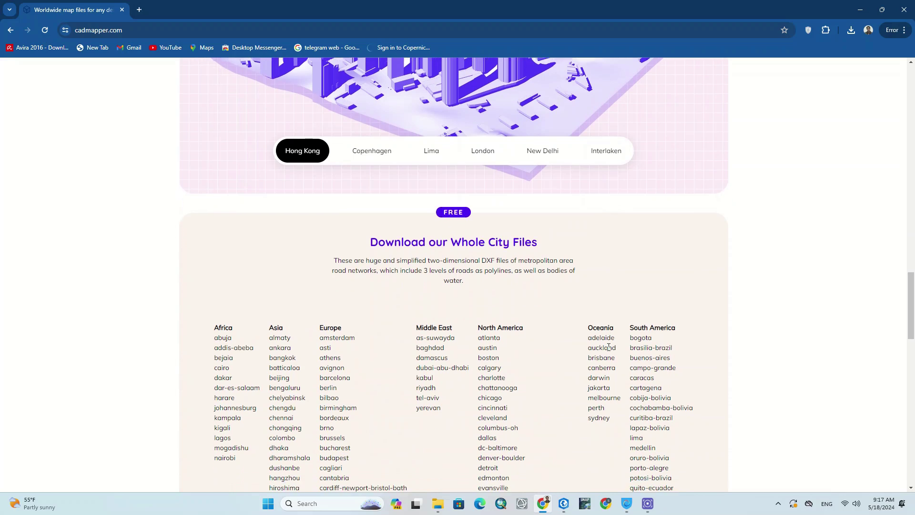
scroll(609, 348, "down", 5)
scroll(609, 347, "down", 4)
scroll(609, 349, "up", 1)
scroll(611, 351, "up", 5)
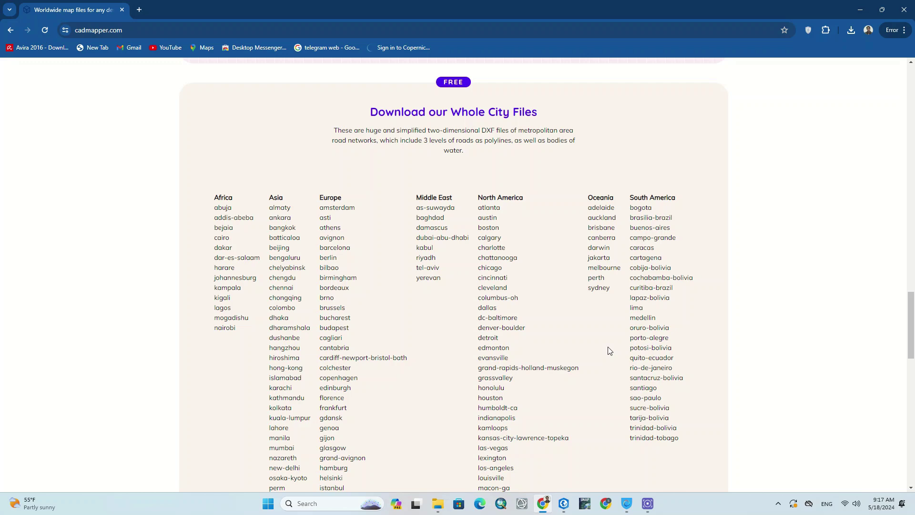
scroll(608, 351, "down", 3)
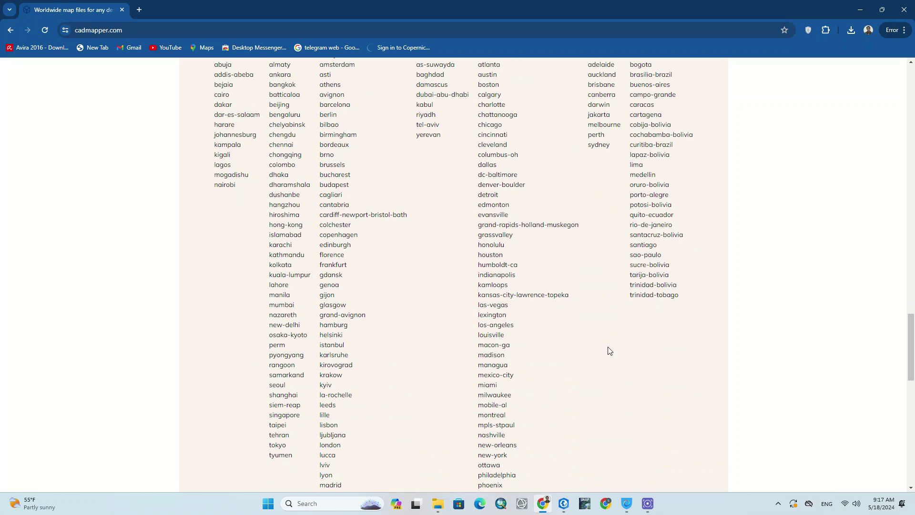
scroll(609, 351, "down", 5)
scroll(608, 351, "down", 7)
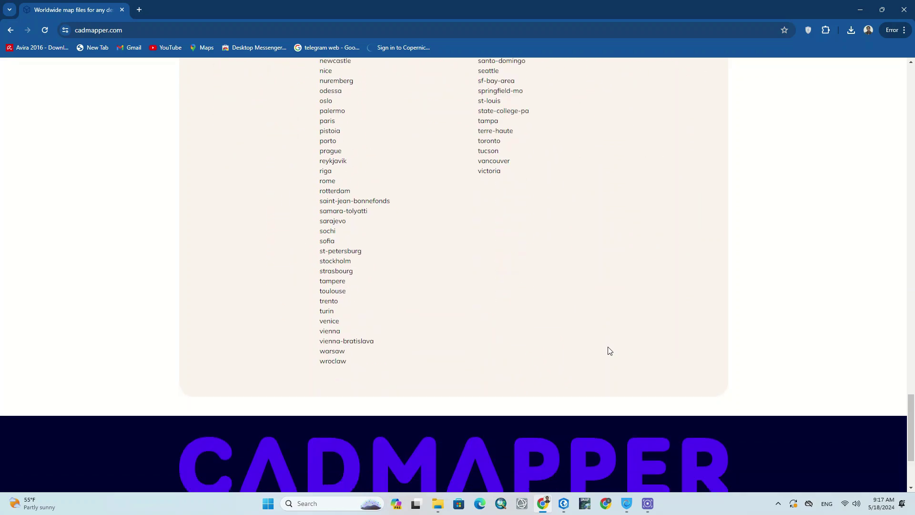
scroll(609, 351, "down", 3)
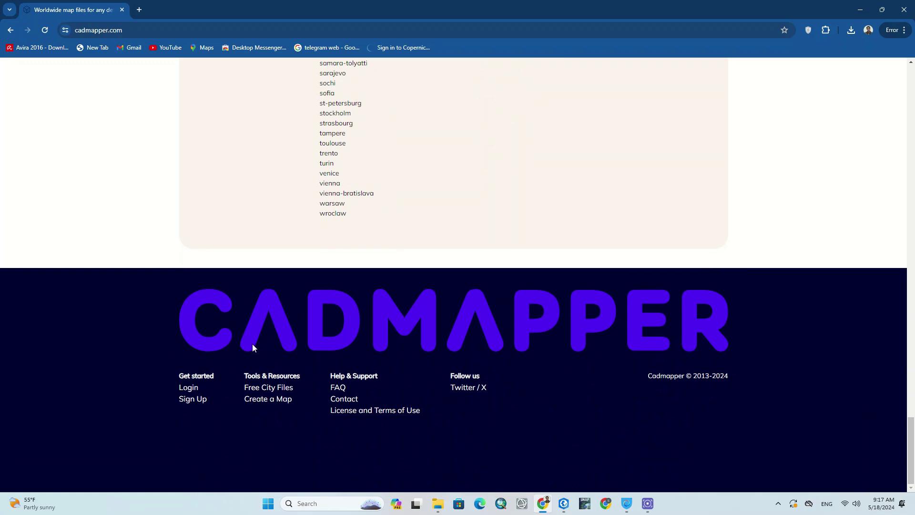
- Sign out of the CADMAPPER account and sign back in to reach the Create Map page
left_click(190, 388)
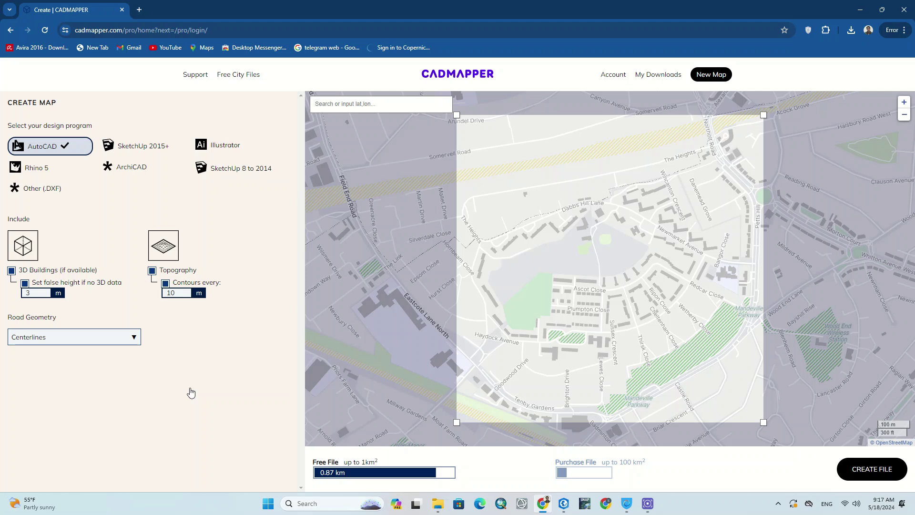
left_click(11, 30)
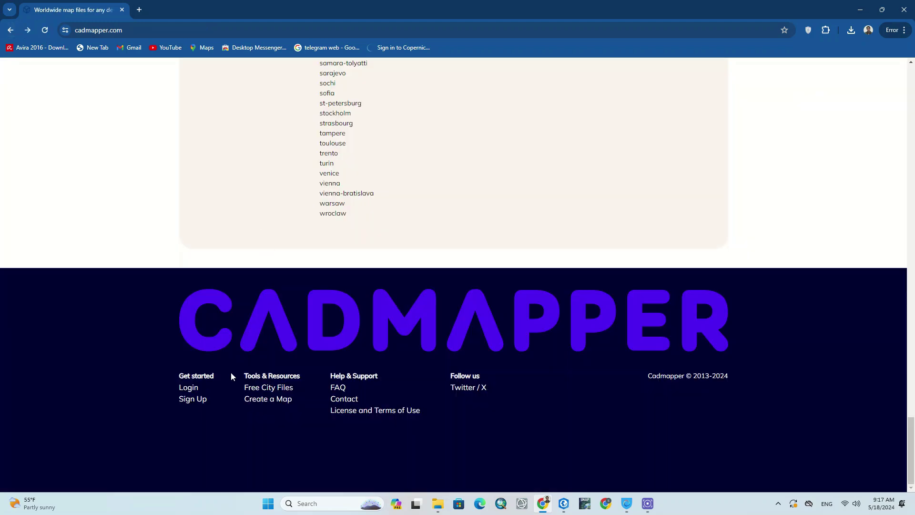
left_click(201, 403)
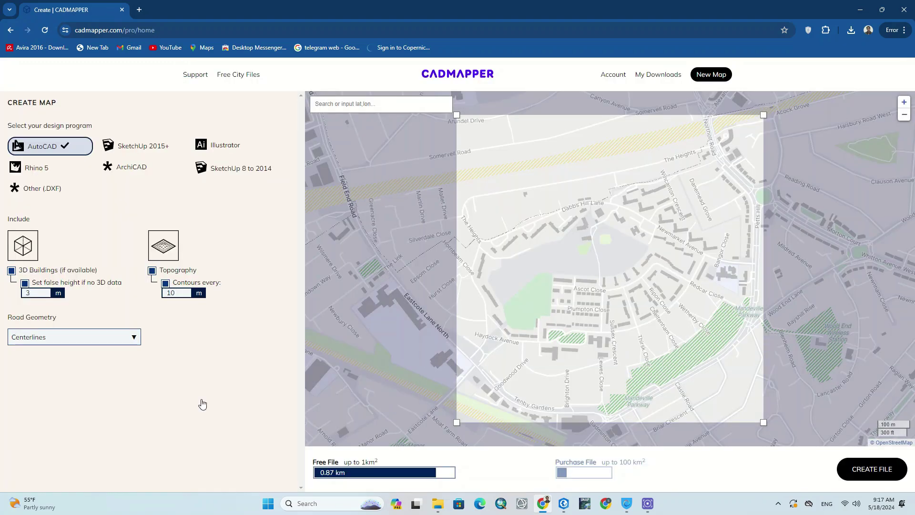
mouse_move(613, 74)
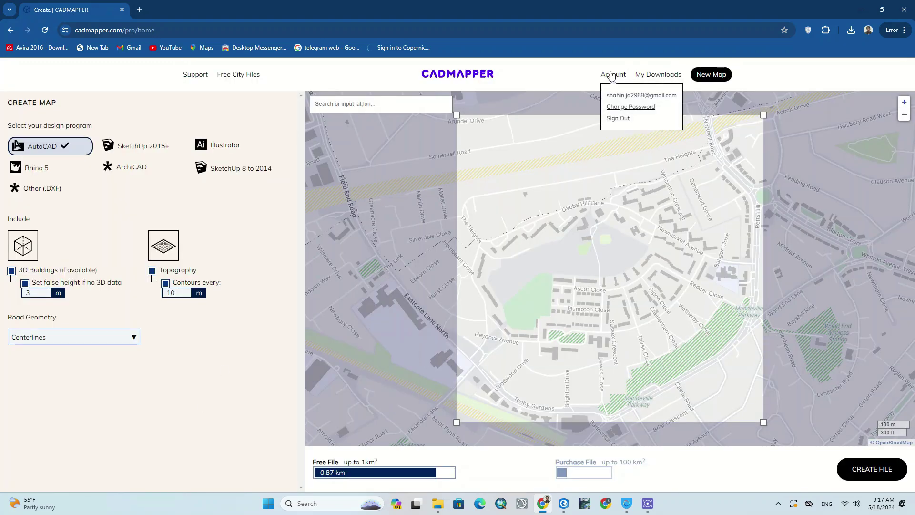
left_click(619, 119)
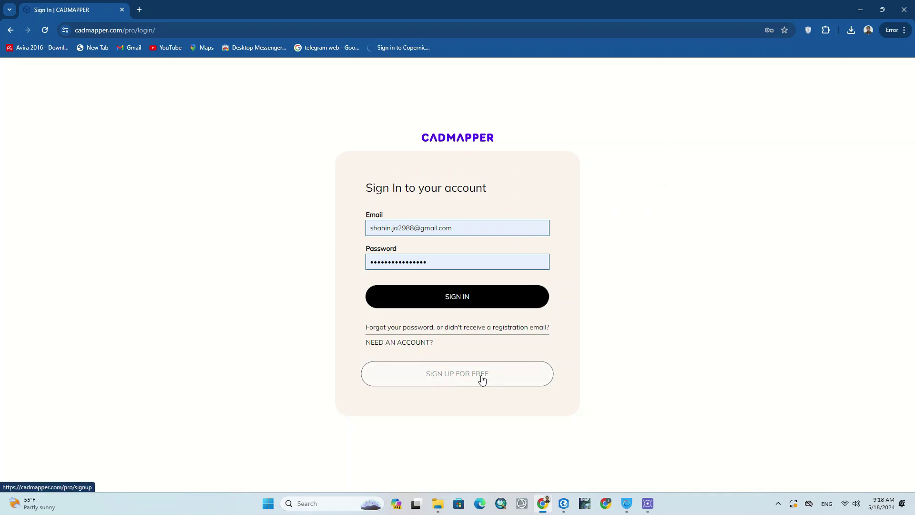
left_click(443, 296)
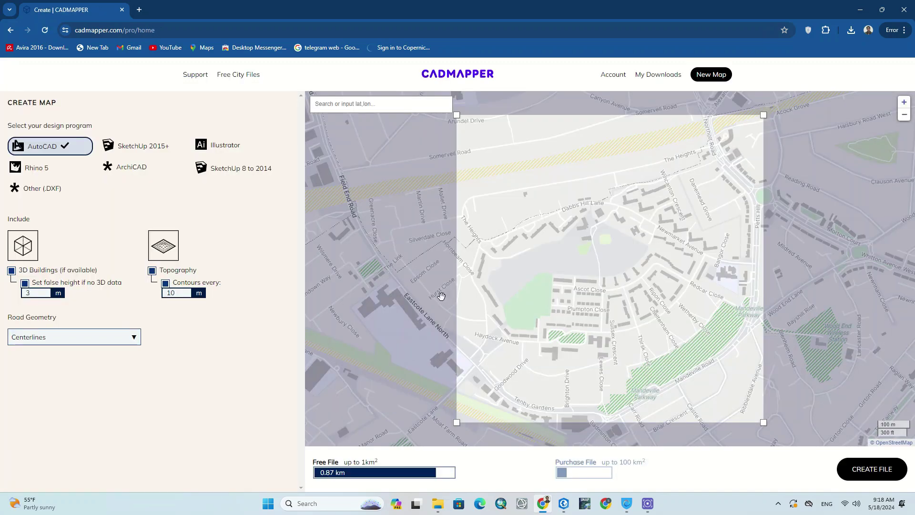
left_click(374, 107)
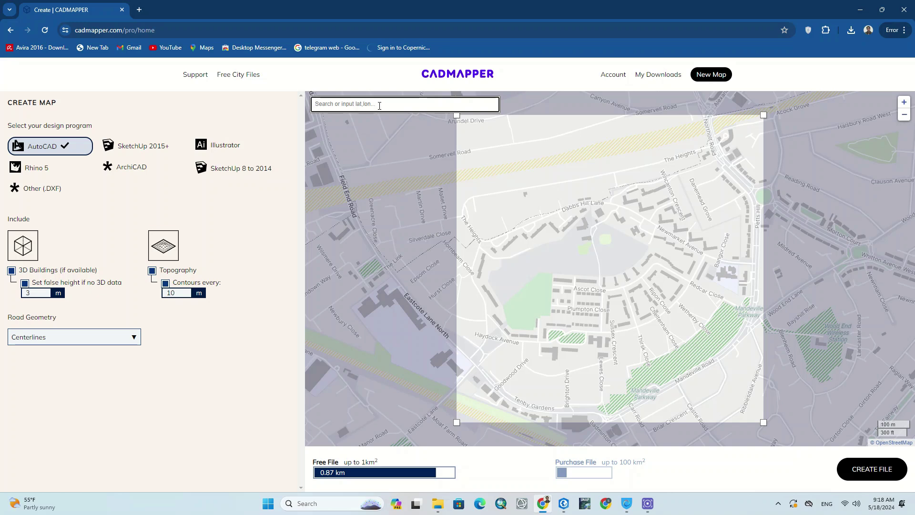
- Search the map for 'Tehran' and zoom out over the city
type("Tehran")
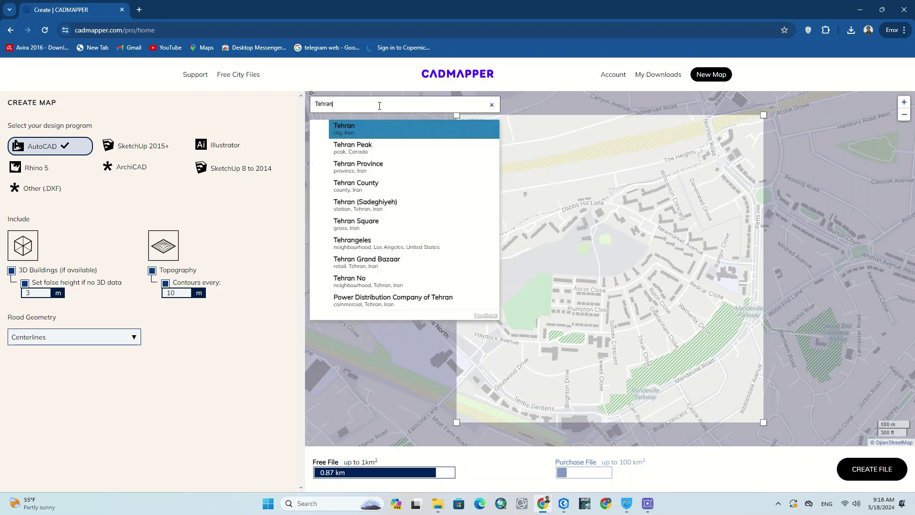
key("Return")
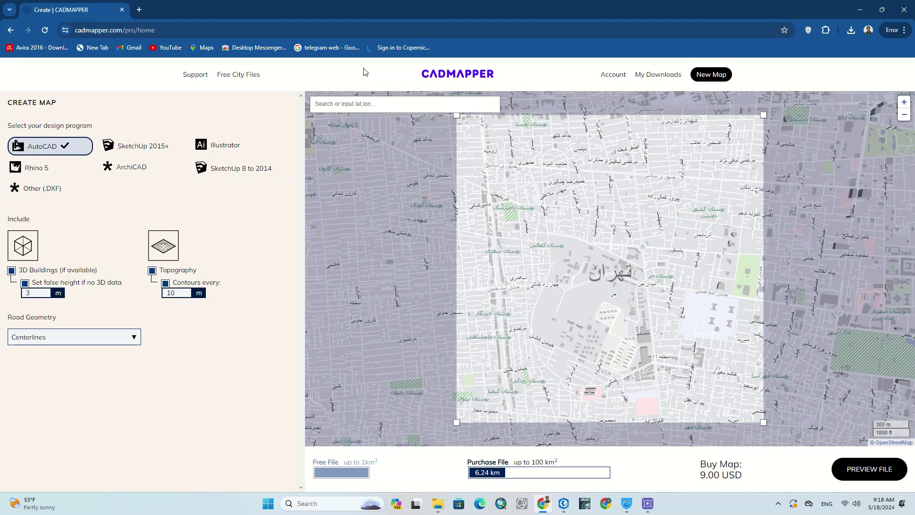
scroll(615, 368, "down", 1)
scroll(570, 312, "down", 2)
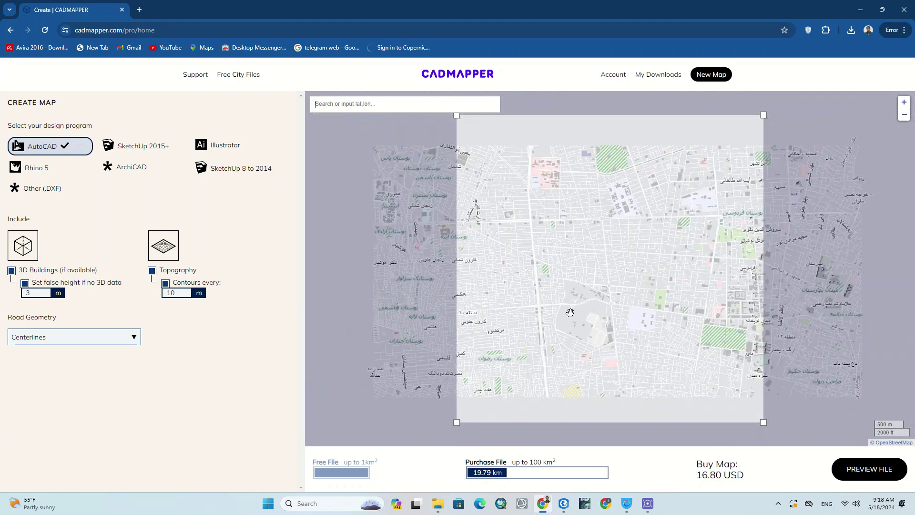
scroll(571, 313, "down", 1)
scroll(544, 258, "down", 1)
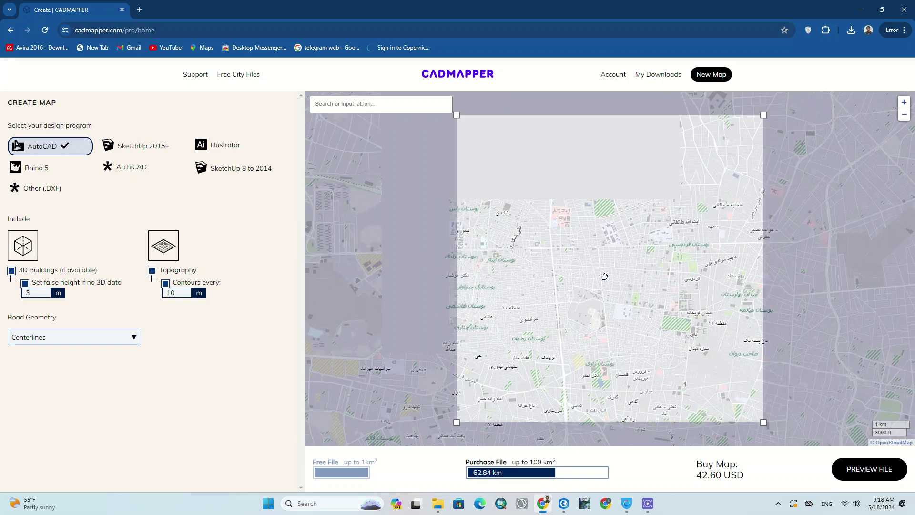
scroll(604, 277, "down", 1)
scroll(619, 272, "down", 1)
scroll(570, 256, "down", 1)
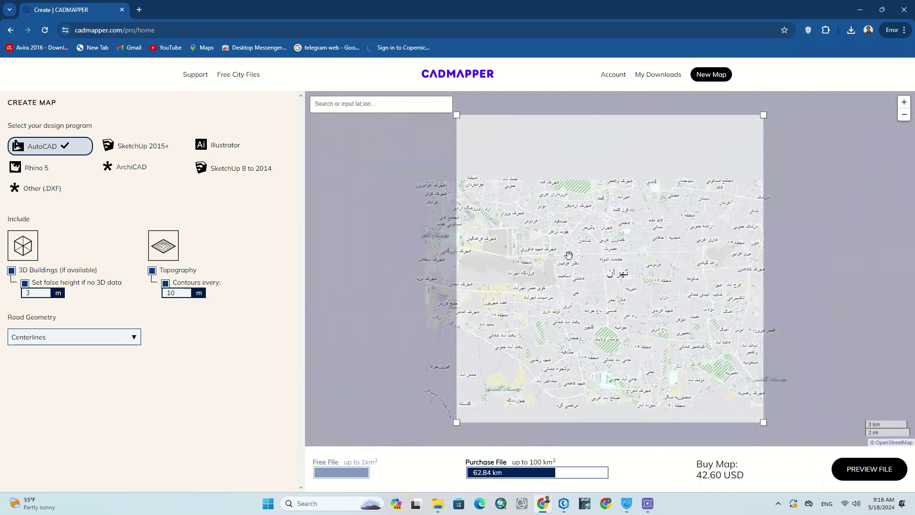
scroll(569, 255, "down", 2)
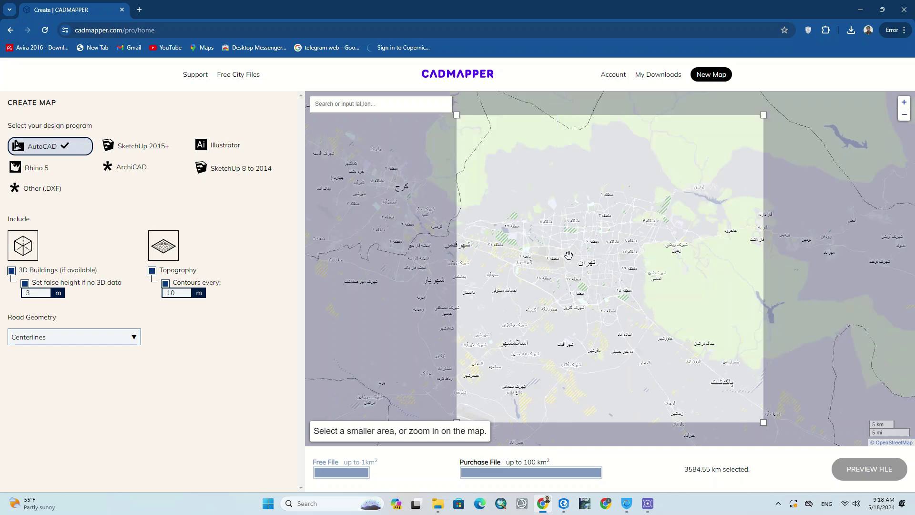
- Move the map to Tokyo using the place search
left_click(391, 106)
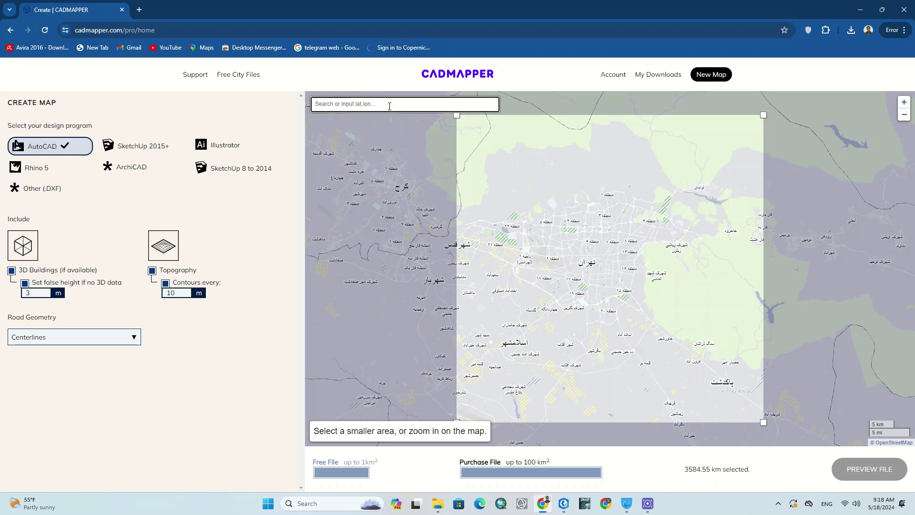
type("tok")
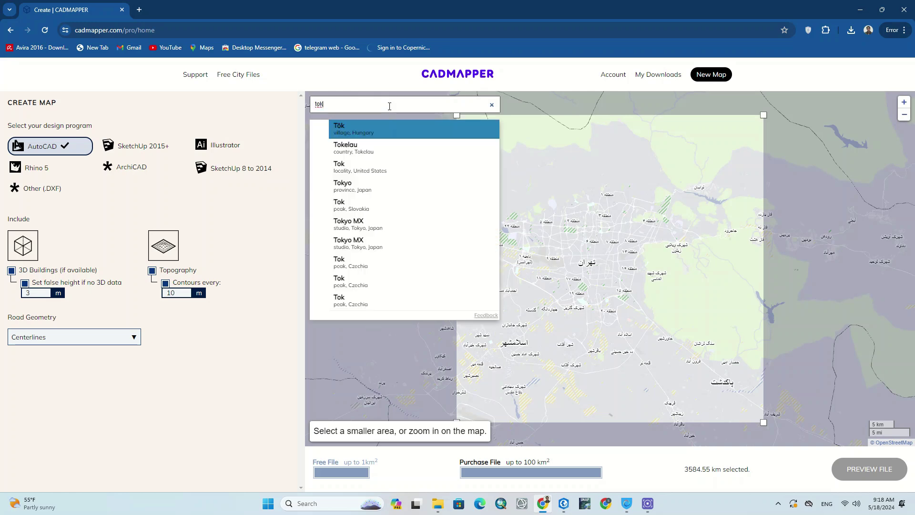
left_click(384, 183)
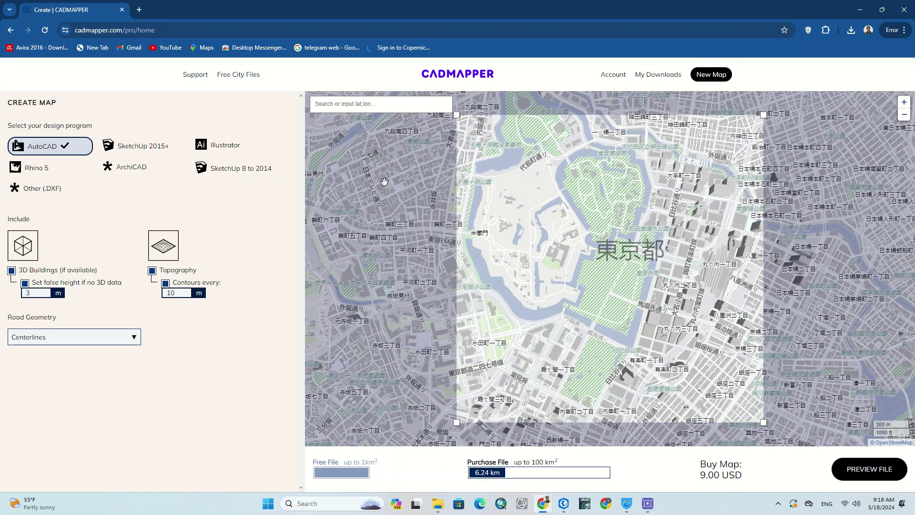
- Pan and zoom so the selection frames the Imperial Palace and districts east, 14.84 km²
scroll(549, 241, "down", 2)
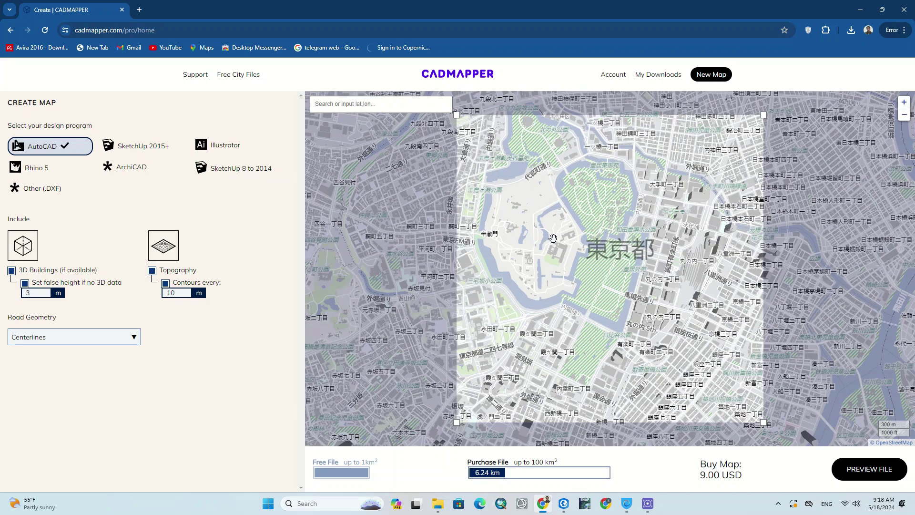
mouse_move(579, 327)
left_mouse_down()
mouse_move(613, 171)
mouse_move(650, 263)
left_mouse_up()
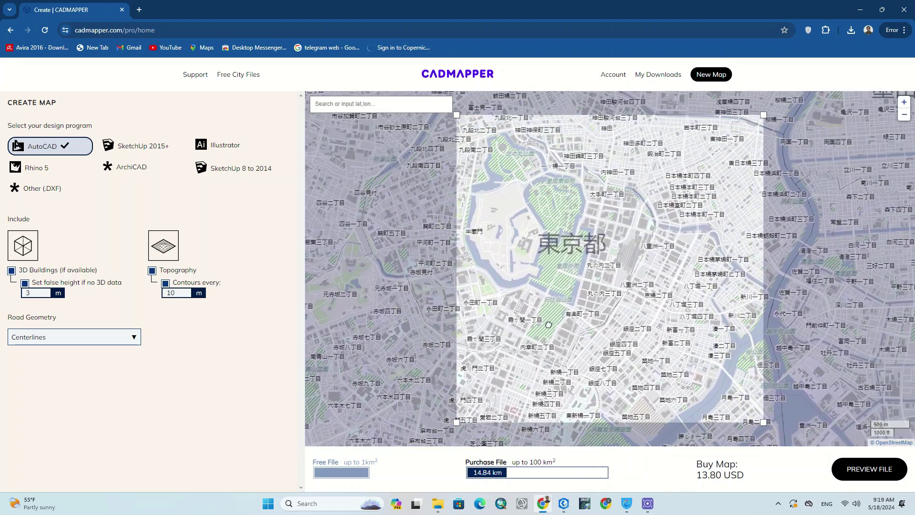
scroll(651, 263, "up", 3)
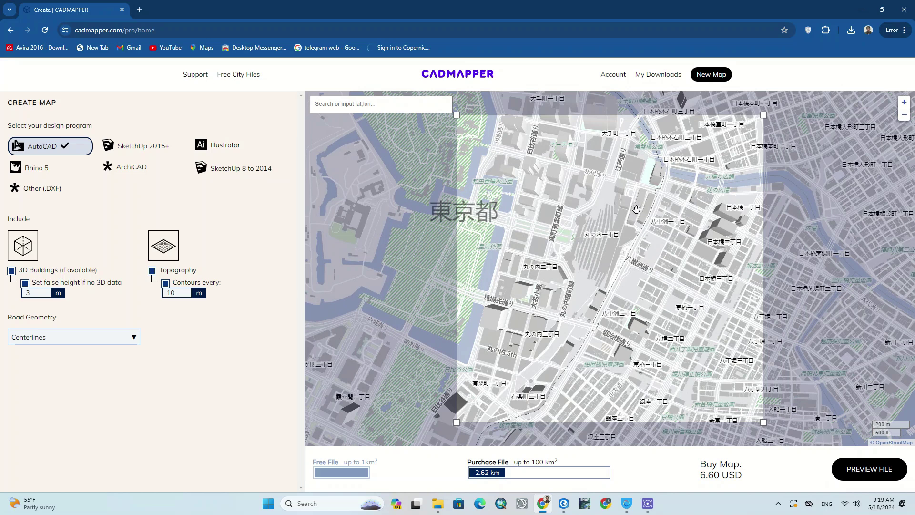
left_click_drag(620, 242, 644, 283)
scroll(636, 280, "up", 3)
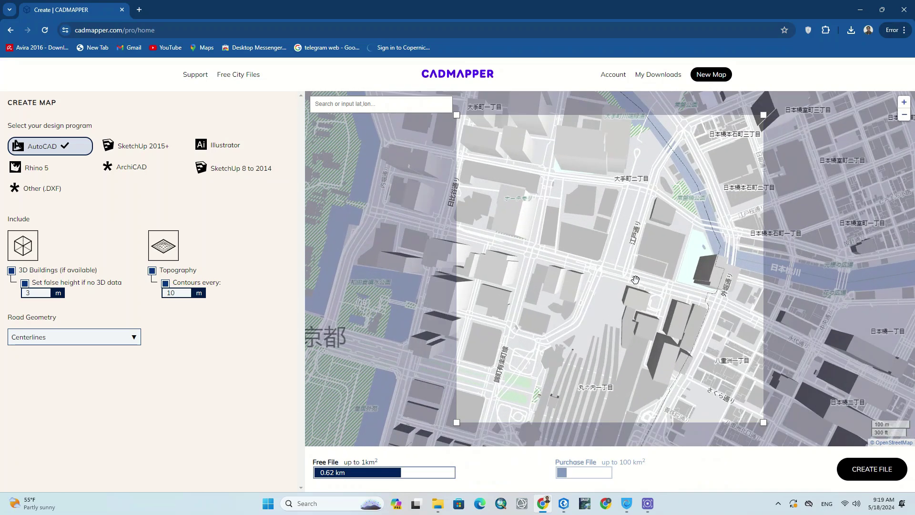
scroll(635, 280, "down", 2)
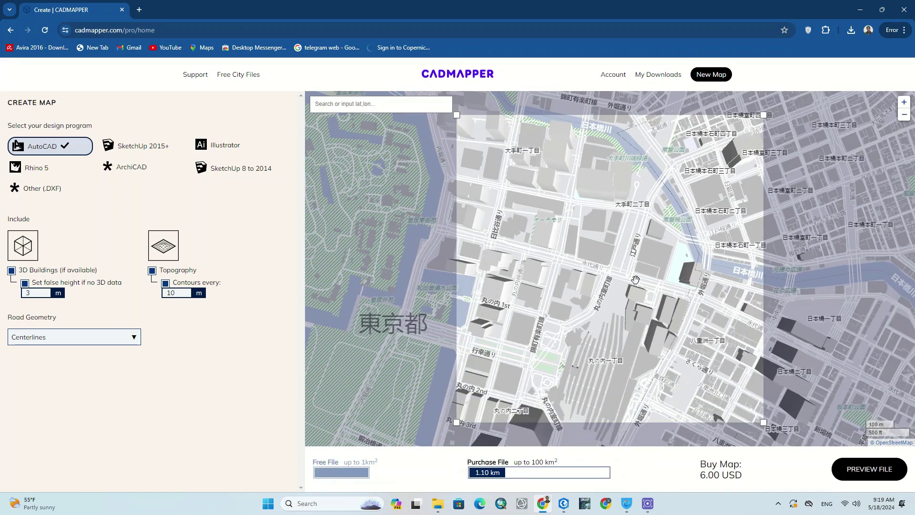
scroll(632, 262, "down", 2)
scroll(633, 262, "down", 2)
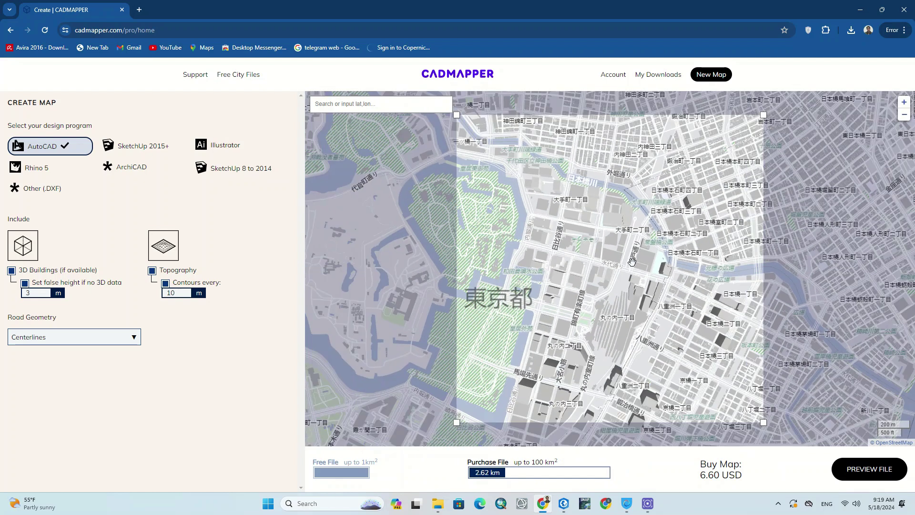
scroll(633, 262, "down", 1)
scroll(632, 262, "down", 2)
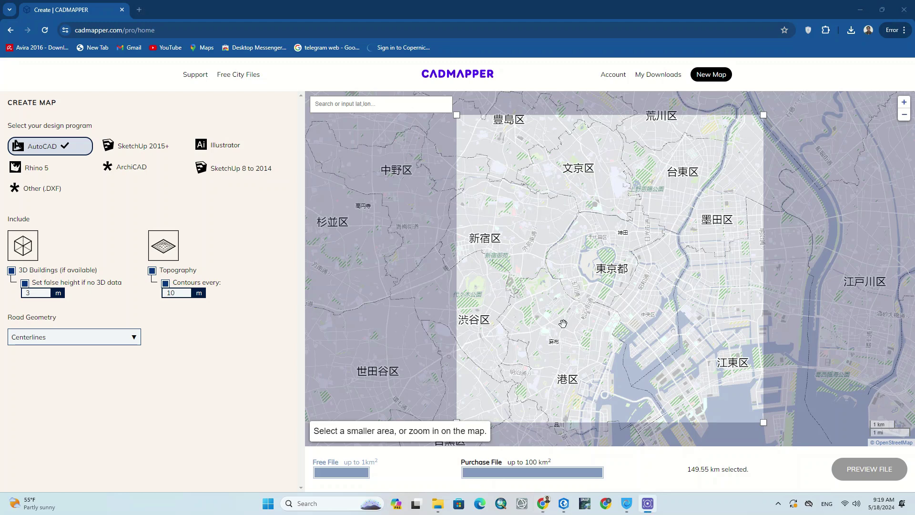
scroll(591, 236, "down", 1)
scroll(591, 236, "up", 2)
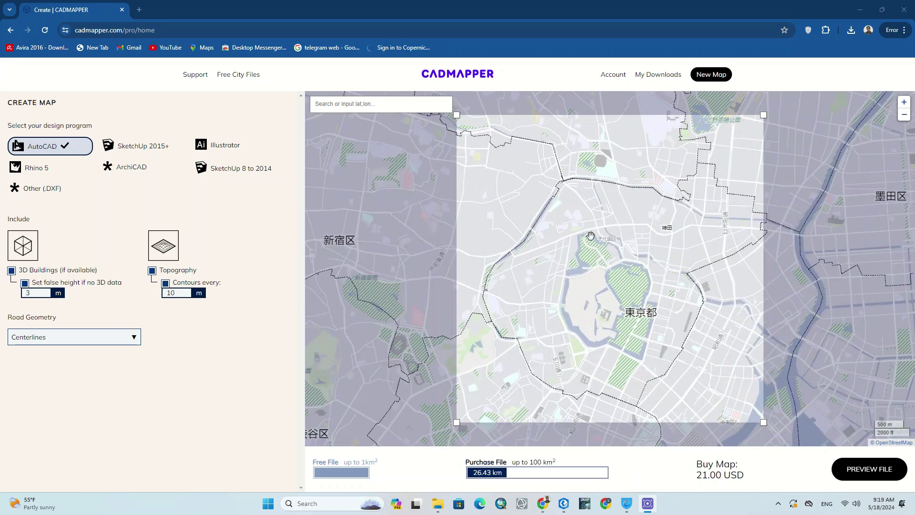
scroll(591, 236, "up", 1)
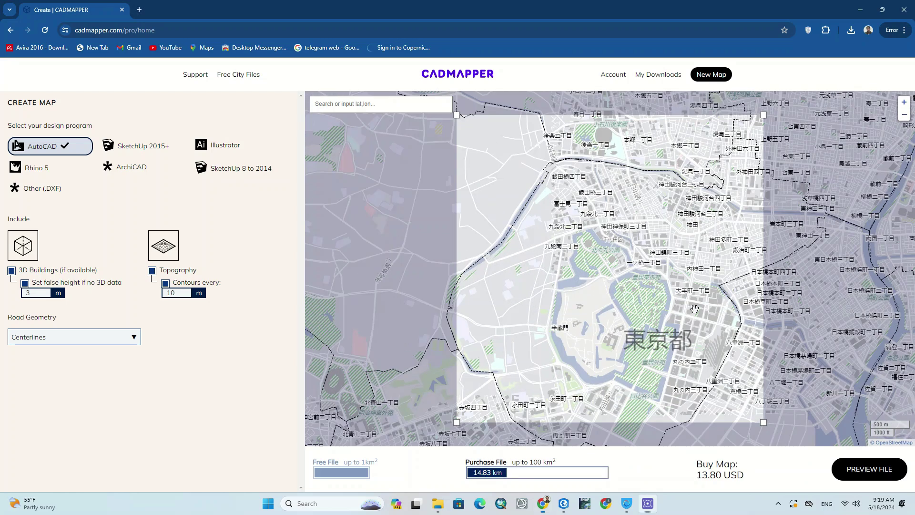
left_click_drag(697, 310, 586, 183)
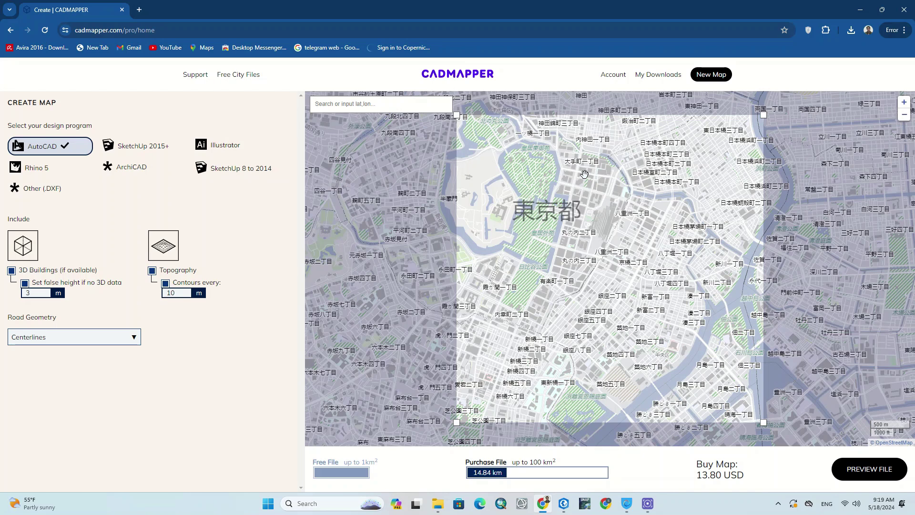
scroll(584, 174, "up", 1)
- Zoom in and pan the map over the Shiba Park district near the bay
scroll(585, 174, "down", 1)
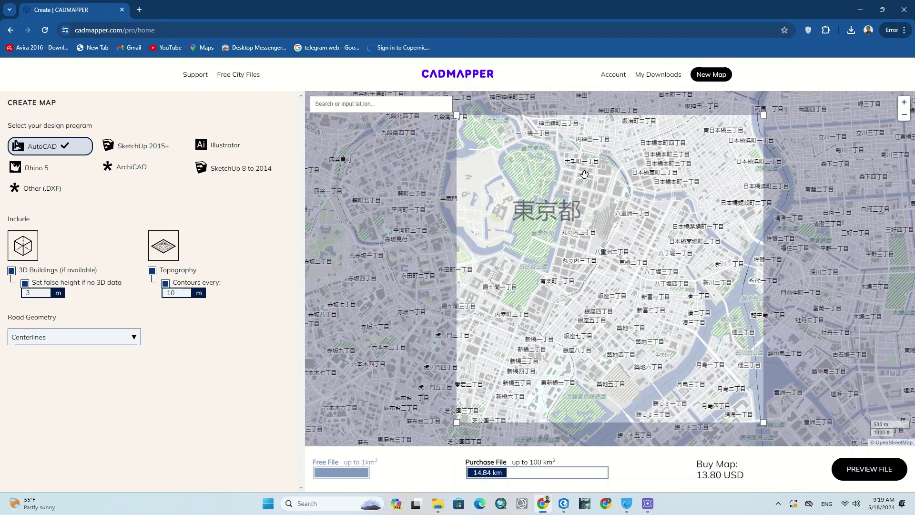
scroll(585, 174, "down", 1)
scroll(582, 186, "down", 1)
scroll(574, 215, "down", 1)
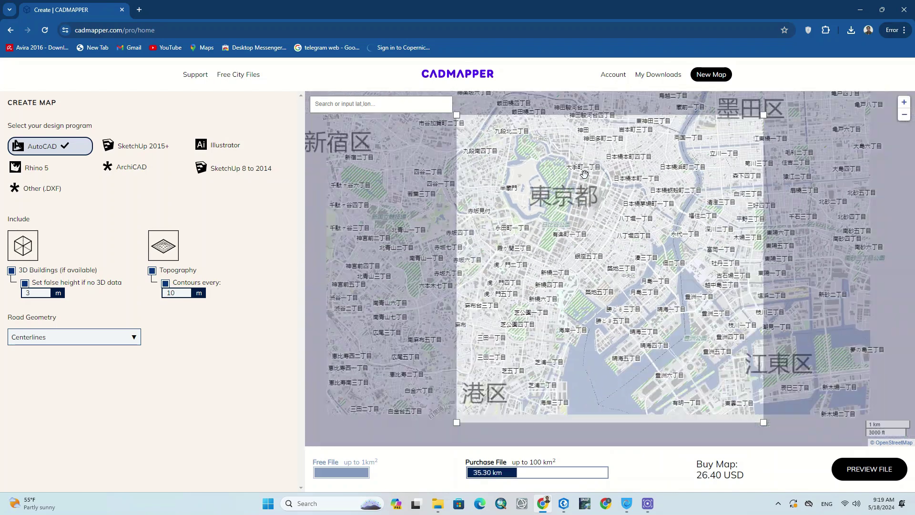
scroll(574, 219, "down", 1)
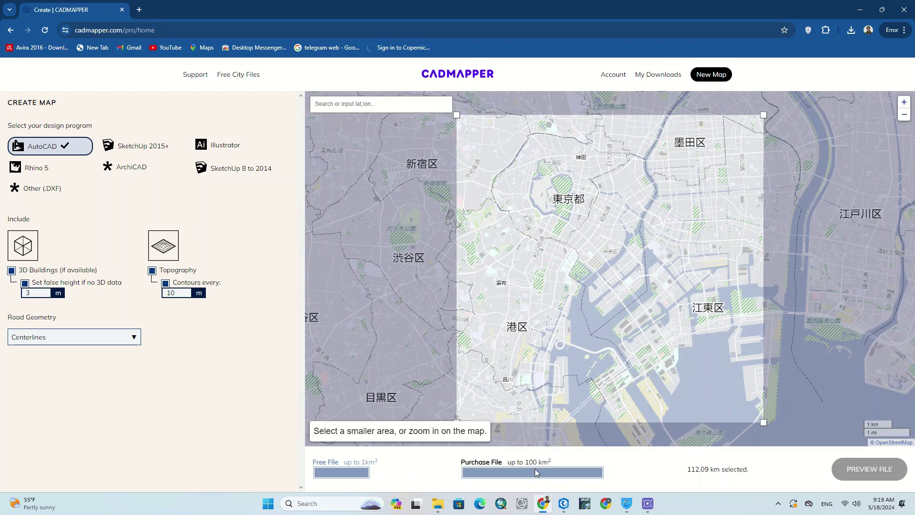
scroll(616, 244, "up", 1)
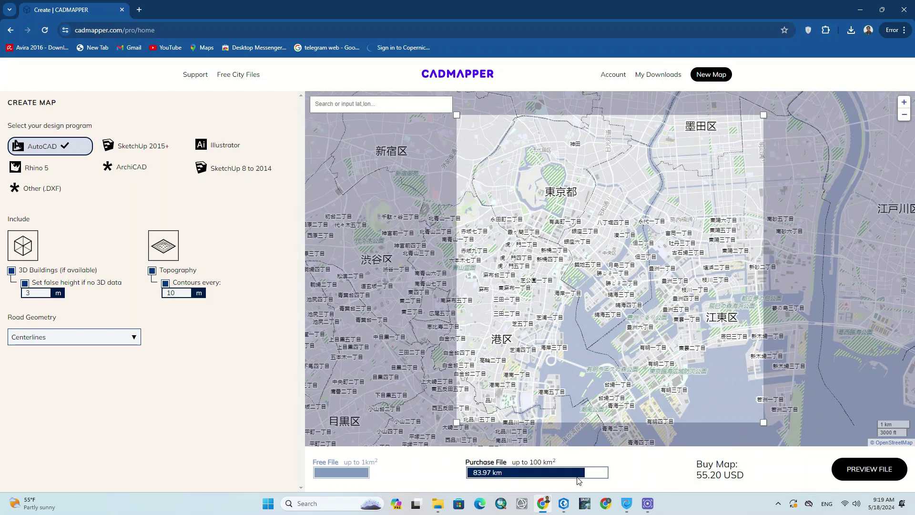
scroll(627, 316, "up", 1)
scroll(627, 316, "up", 1)
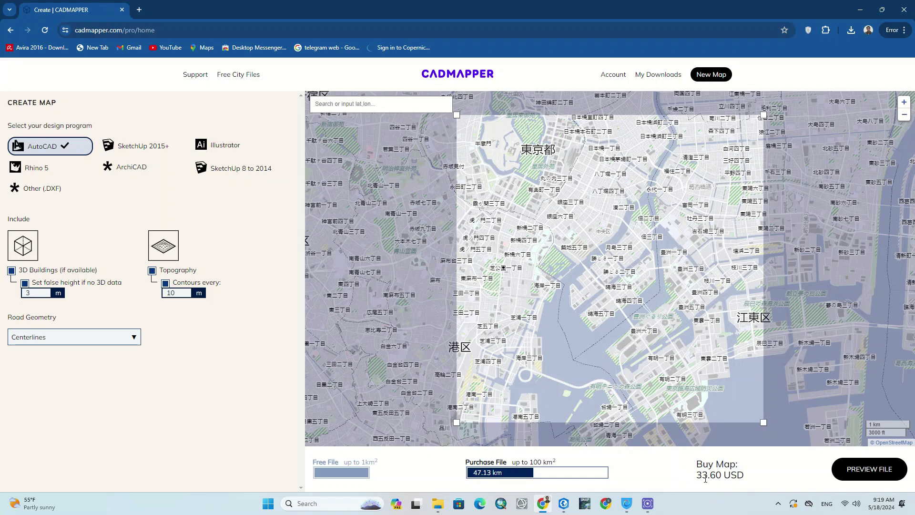
scroll(507, 295, "up", 5)
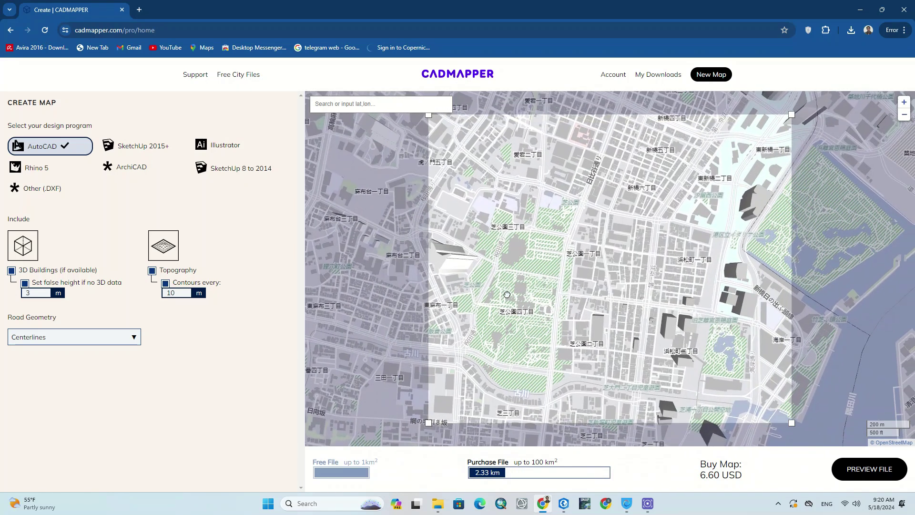
left_click_drag(507, 295, 495, 360)
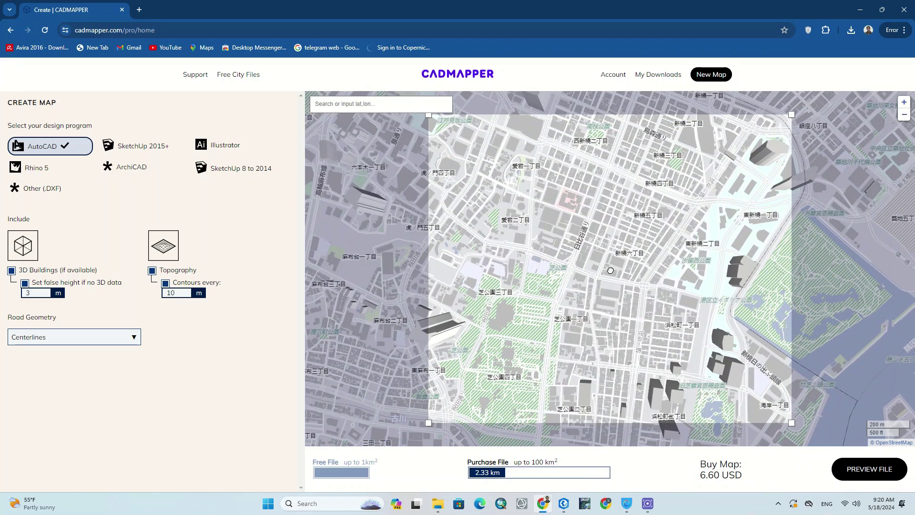
left_click_drag(611, 270, 584, 275)
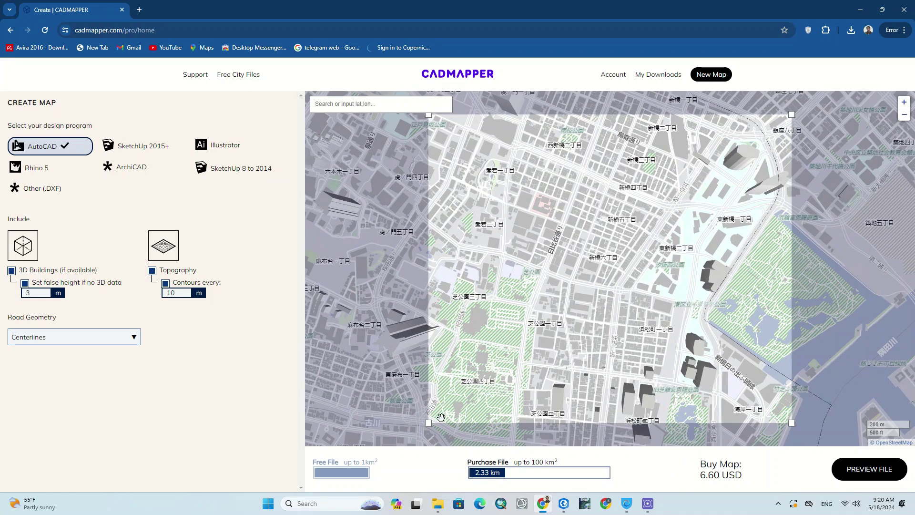
- Shrink the selection from its corner to 0.99 km² so it becomes a Free File
left_click_drag(428, 423, 436, 422)
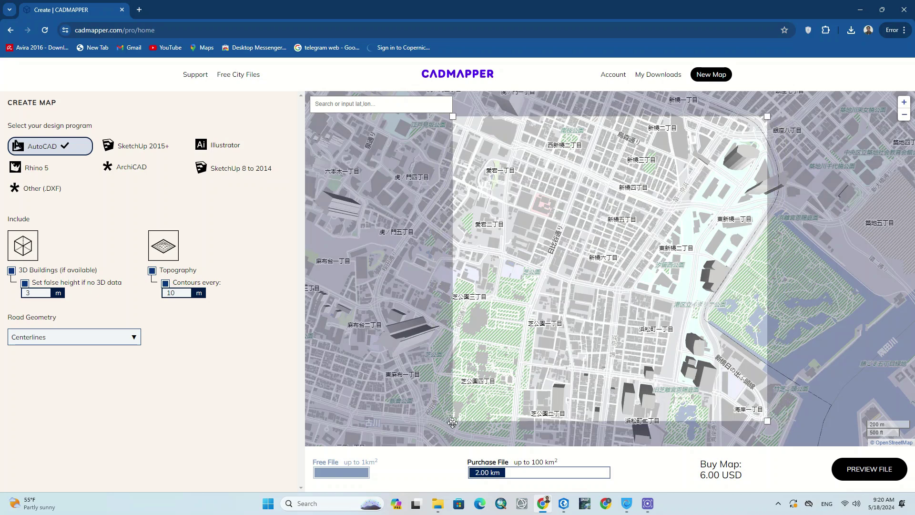
mouse_move(437, 423)
left_mouse_down()
mouse_move(473, 425)
mouse_move(508, 387)
left_mouse_up()
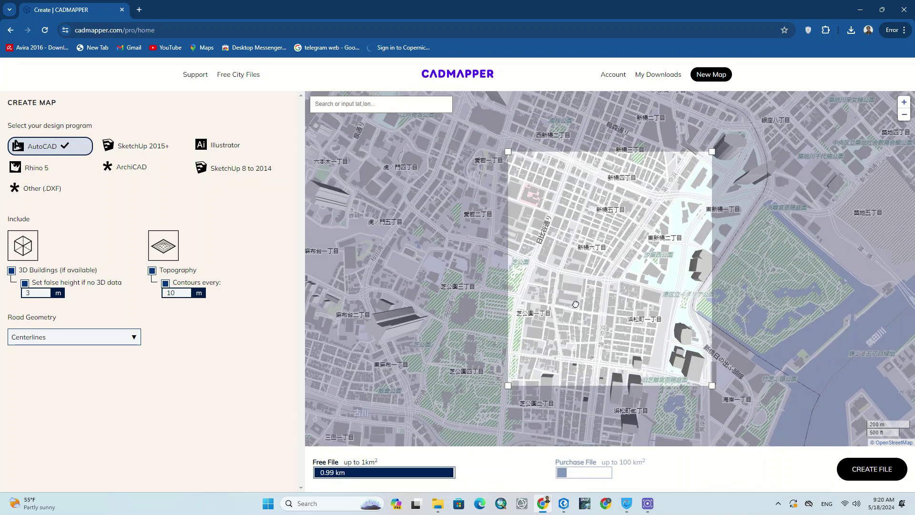
left_click_drag(596, 324, 568, 239)
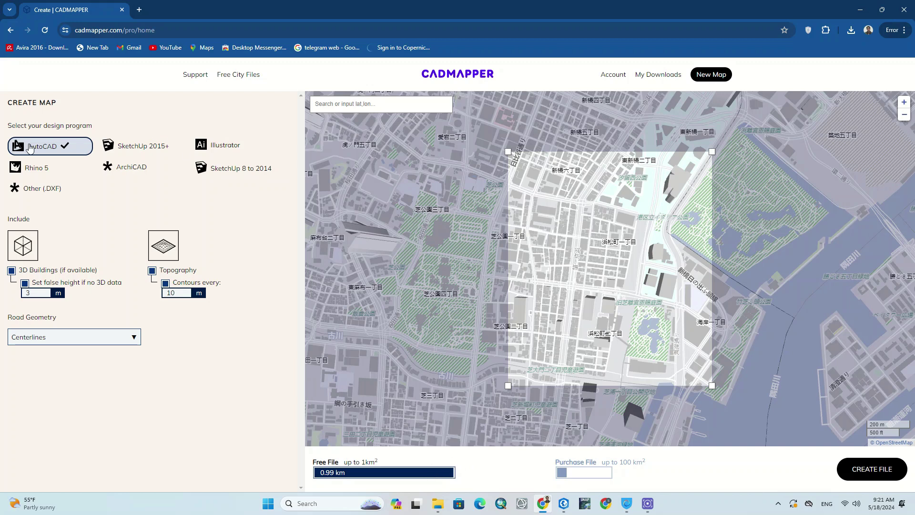
left_click(158, 153)
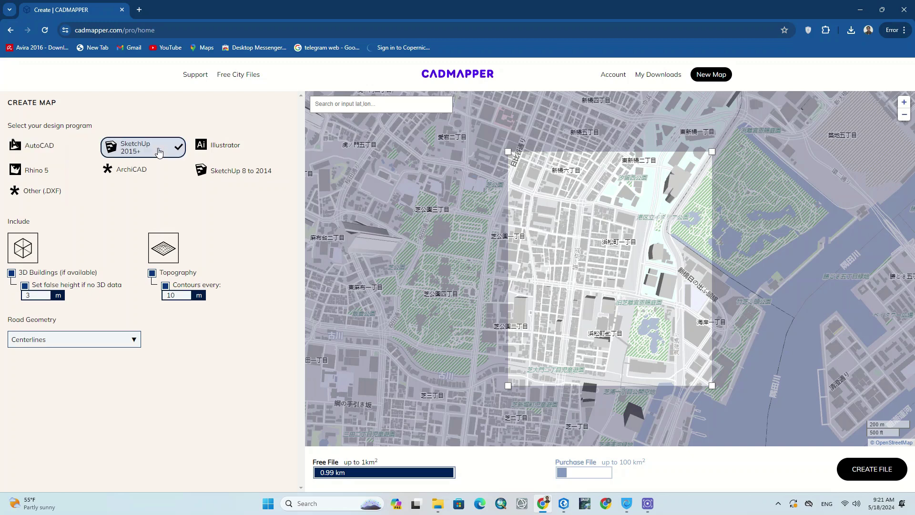
left_click(244, 152)
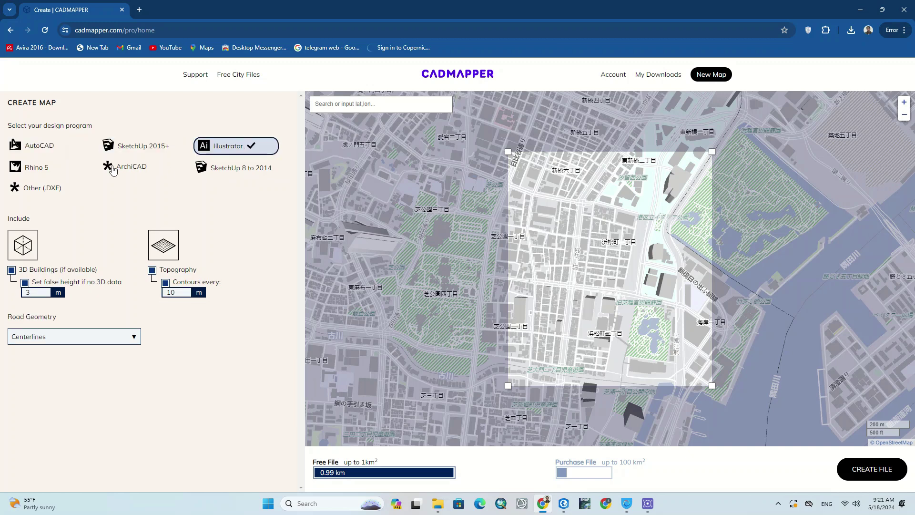
left_click(71, 167)
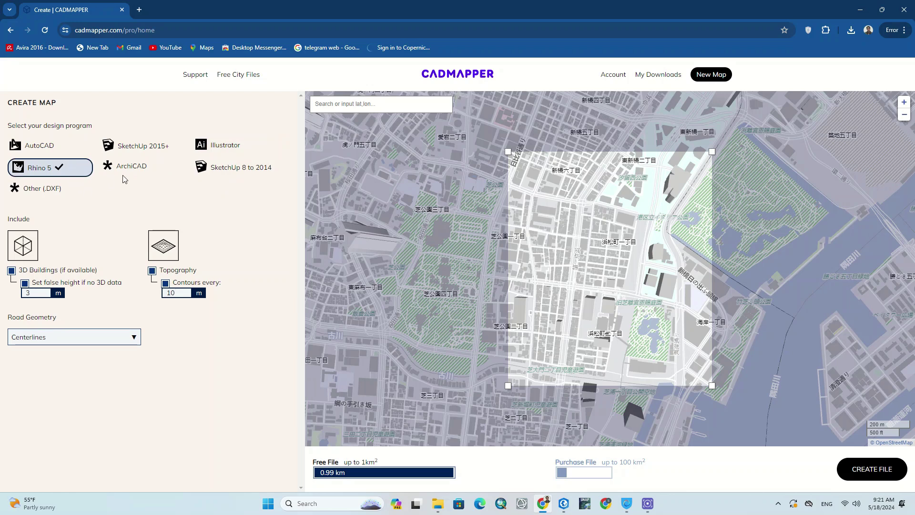
left_click(145, 170)
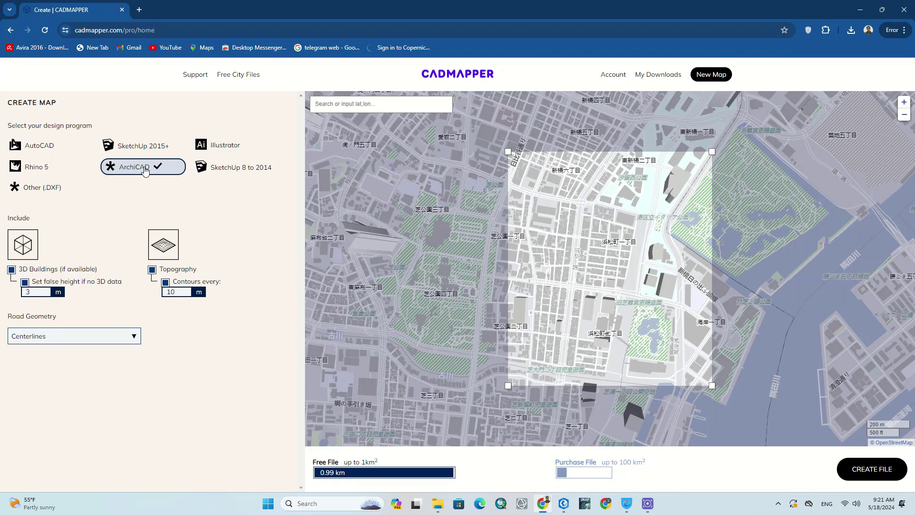
left_click(236, 176)
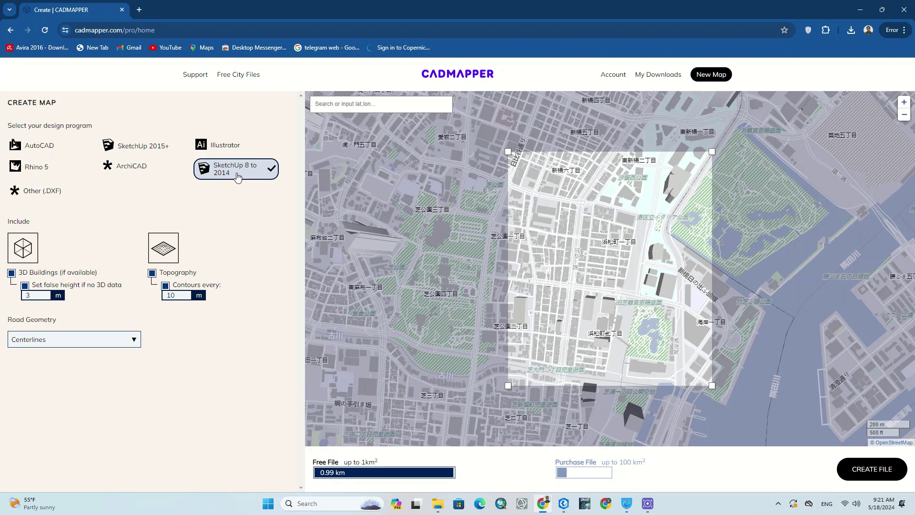
left_click(56, 195)
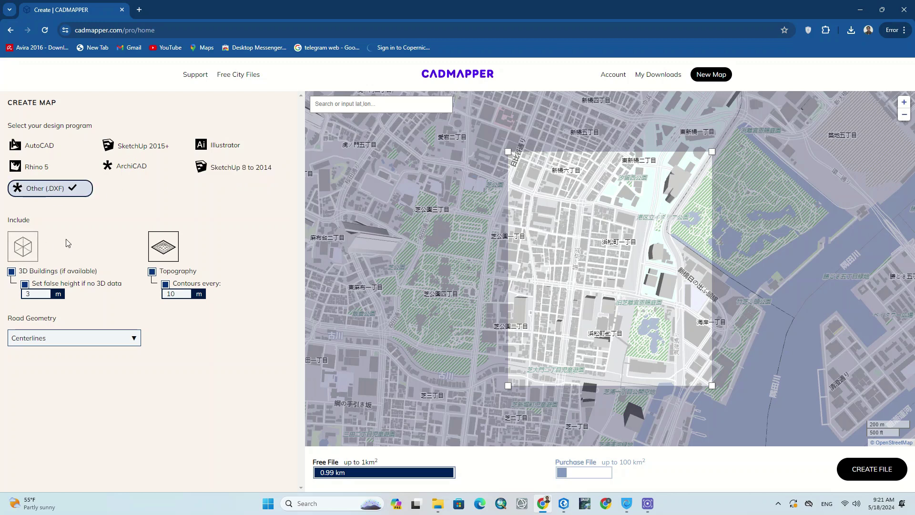
left_click(48, 151)
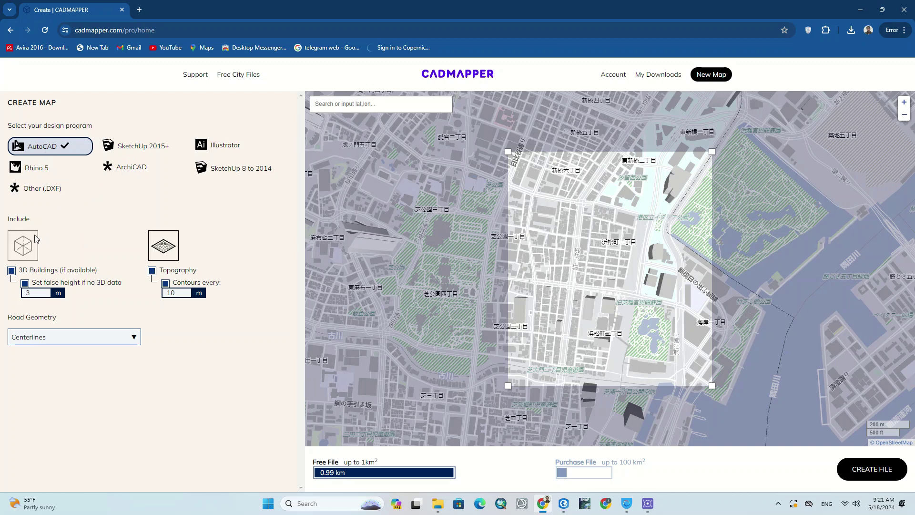
- Keep 3D buildings with 3 m false height and contour lines at 10 m
left_click(25, 283)
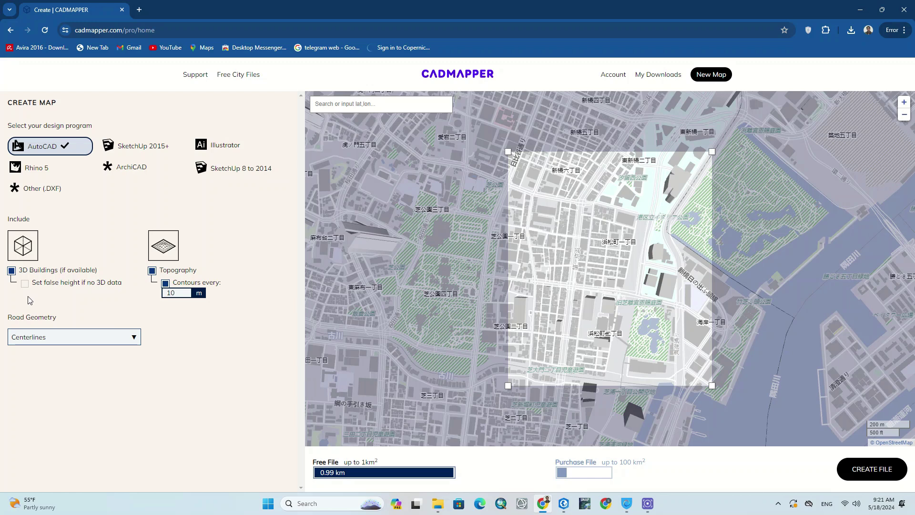
left_click(12, 272)
left_click(11, 271)
left_click(25, 285)
left_click(152, 271)
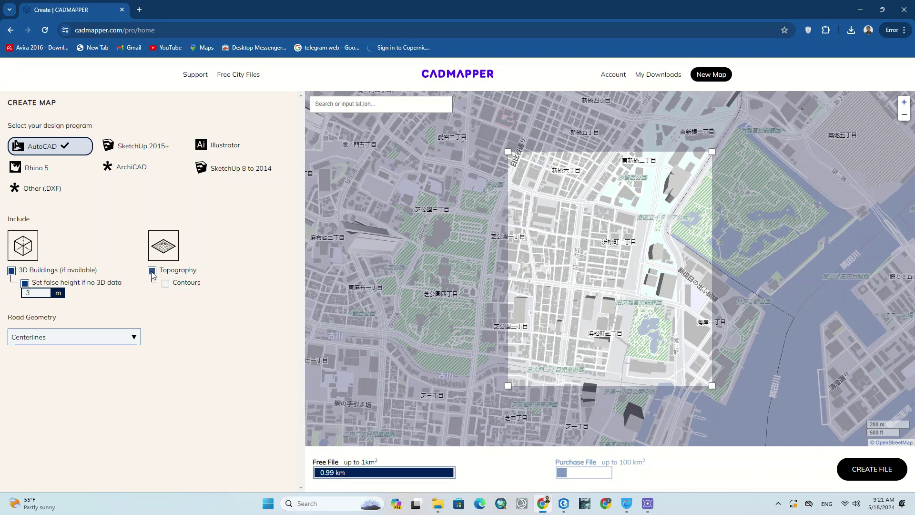
left_click(166, 284)
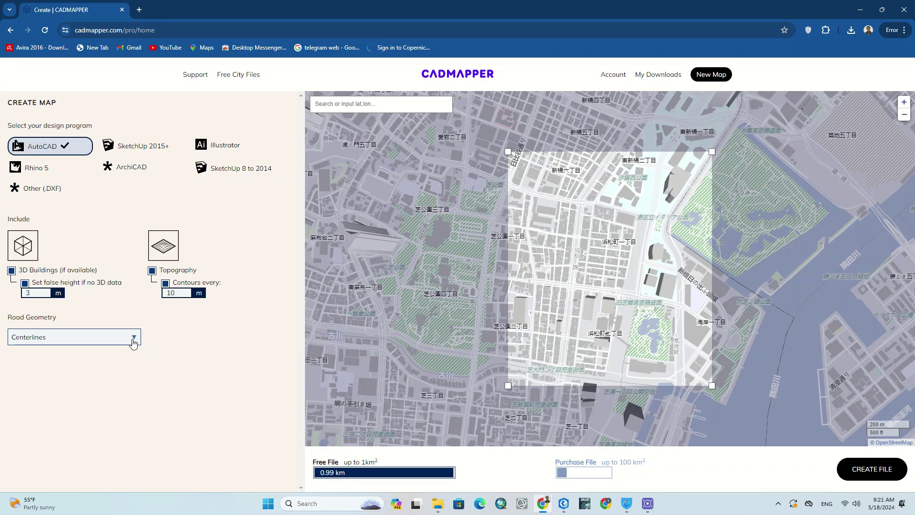
- Set road geometry to Centerlines after trying Outlines and Mesh surfaces, then create the file
triple_click(49, 319)
left_click(129, 340)
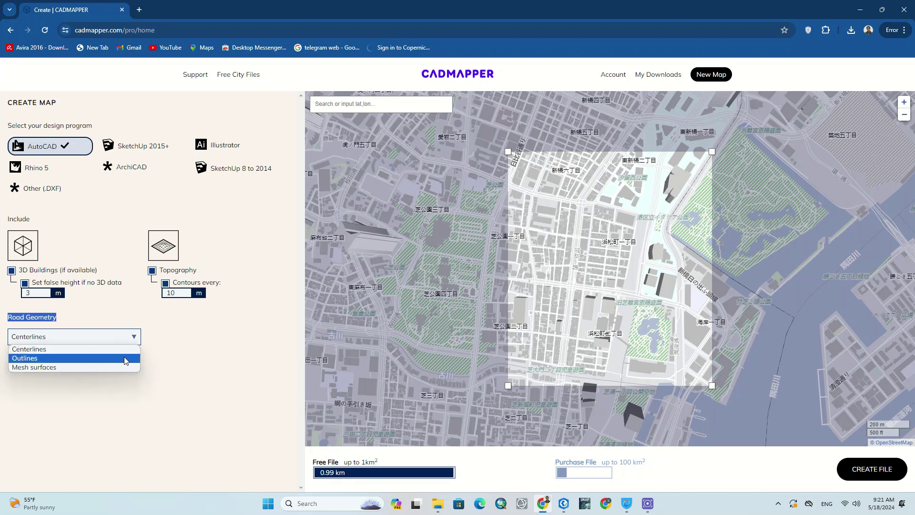
left_click(125, 358)
left_click(131, 337)
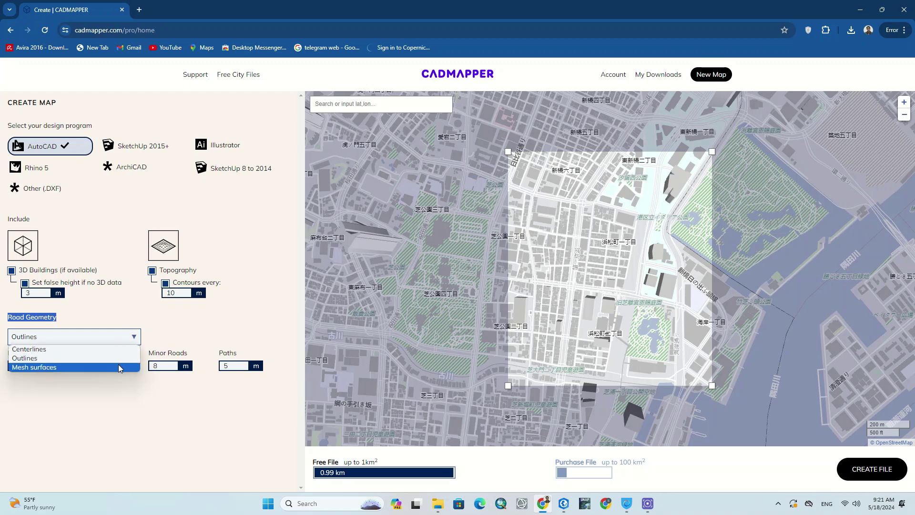
left_click(119, 367)
left_click(130, 338)
left_click(93, 350)
left_click(146, 363)
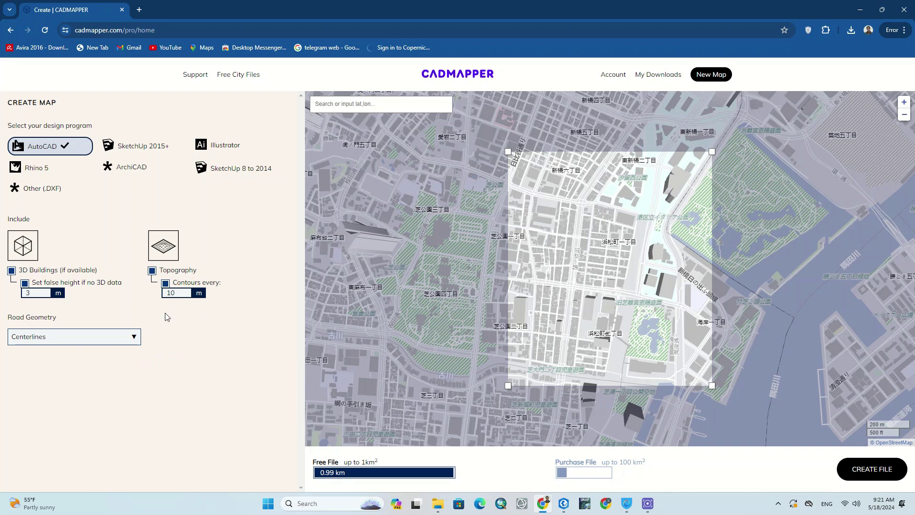
left_click(880, 467)
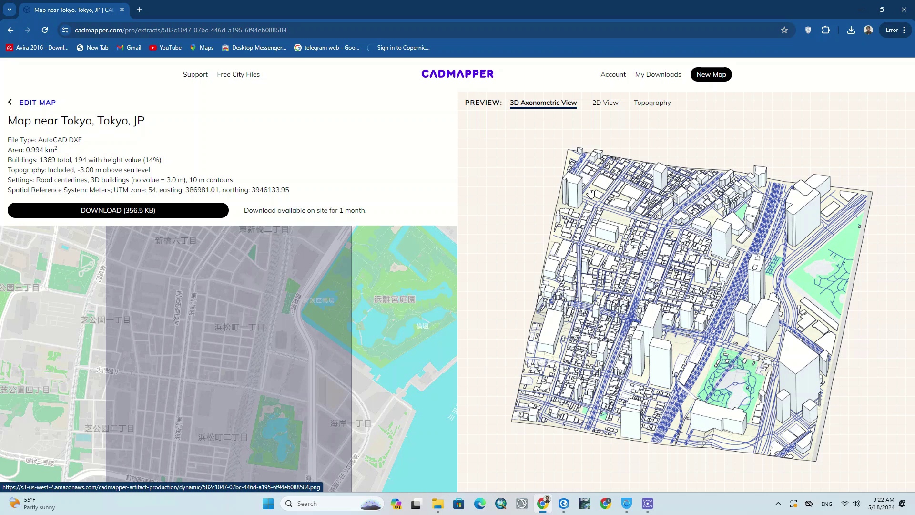
- Check the 2D View, Topography and 3D Axonometric previews of the Tokyo map
left_click(606, 105)
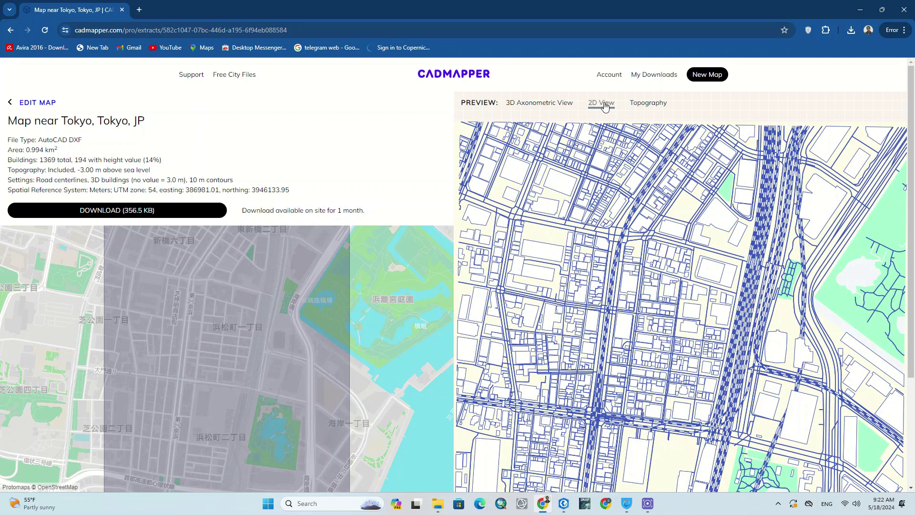
left_click(647, 105)
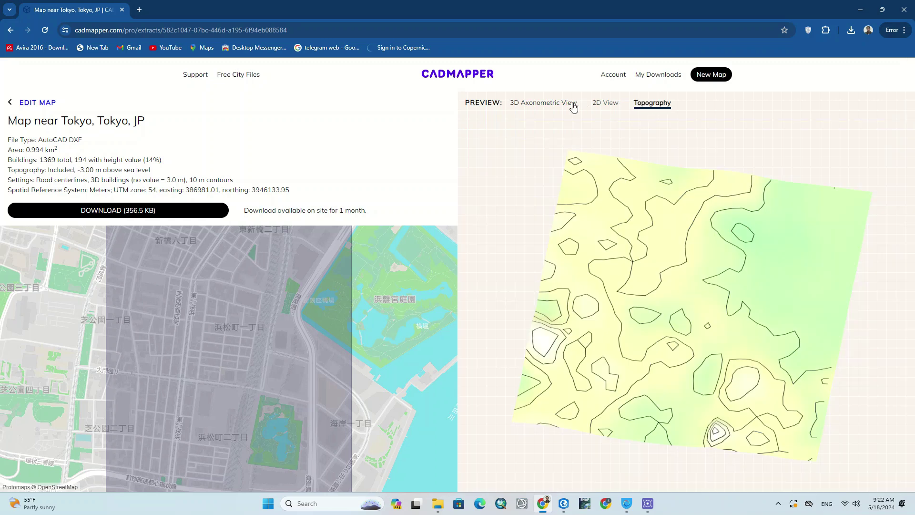
left_click(547, 107)
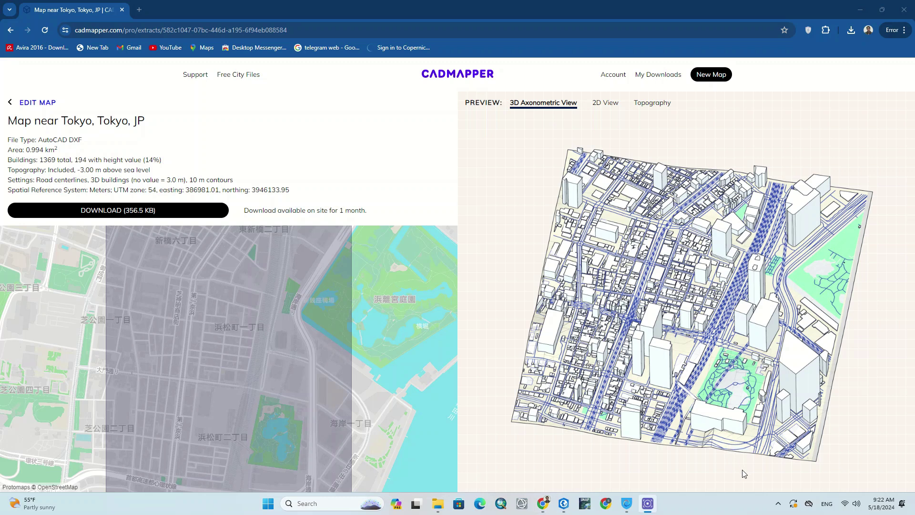
- Download the Tokyo map zip and confirm it in the browser's downloads list
left_click(168, 215)
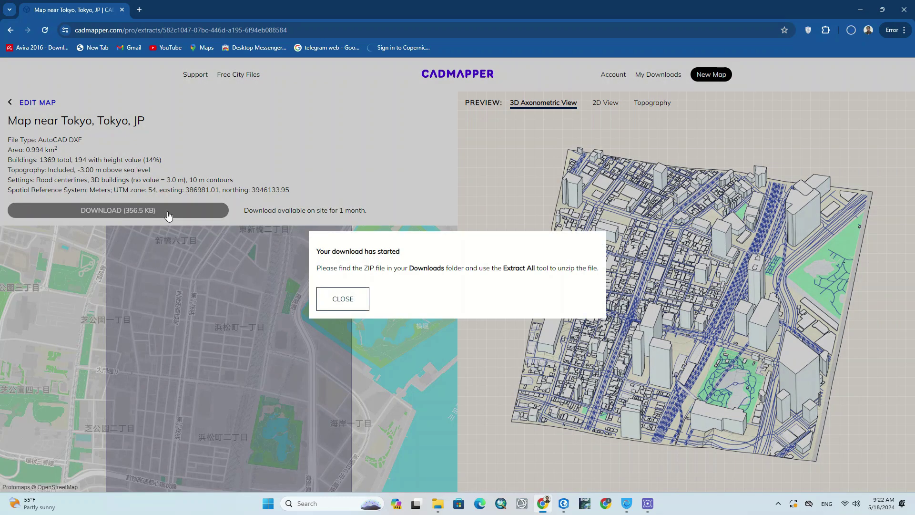
left_click(347, 298)
left_click(851, 30)
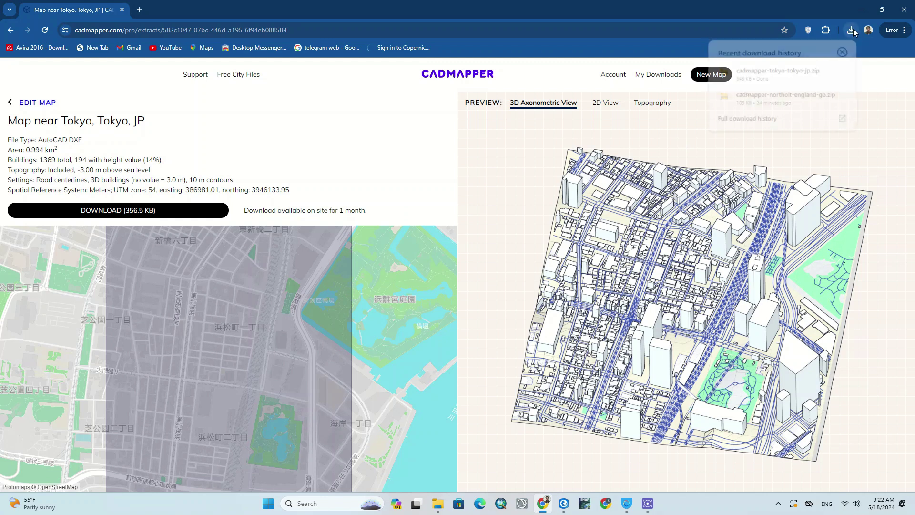
- Extract the Tokyo zip into Downloads with WinRAR's Extract Here
left_click(827, 73)
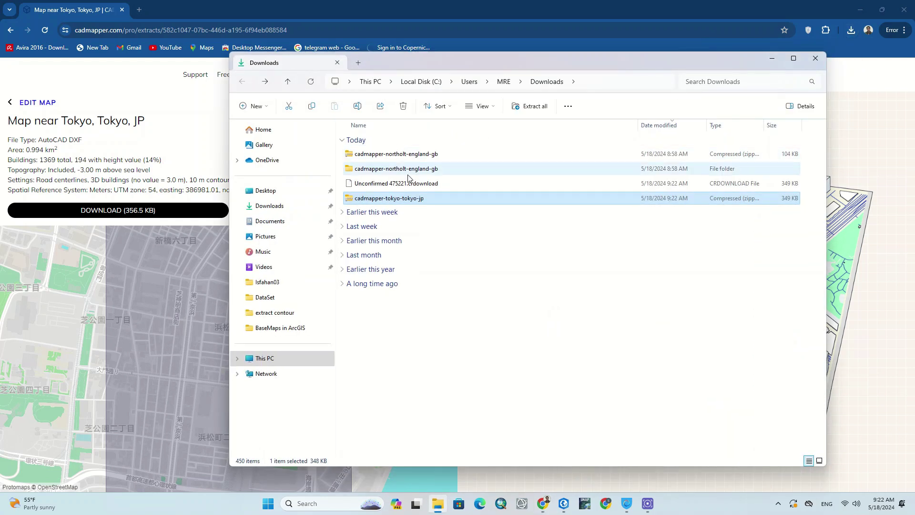
right_click(409, 199)
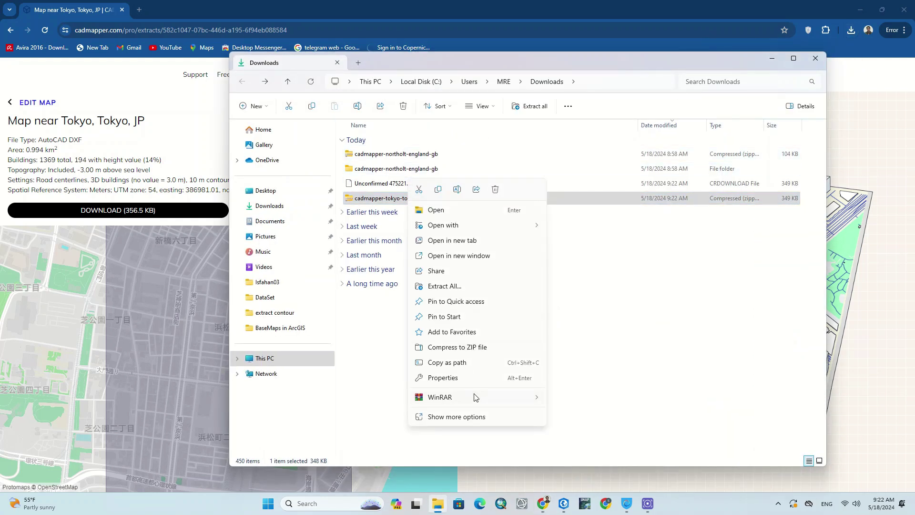
left_click(605, 430)
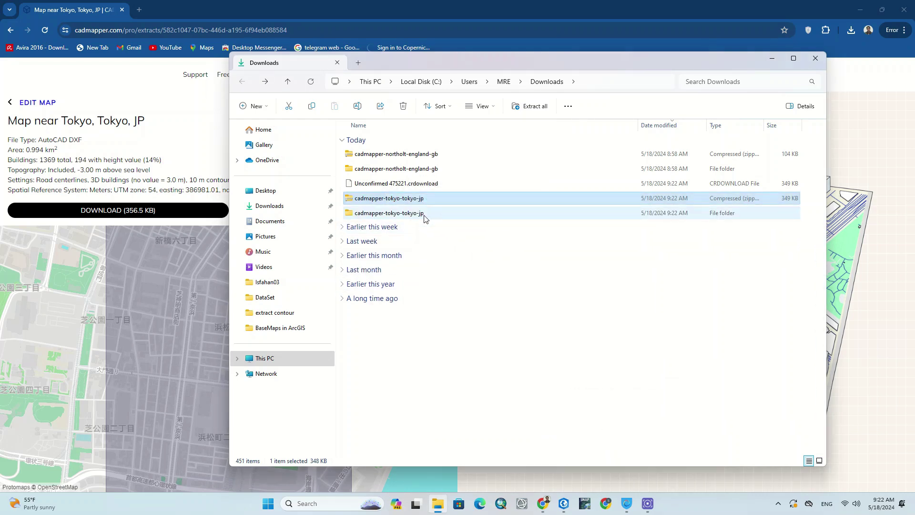
- Open the extracted cadmapper-tokyo-tokyo-jp folders and select cadmapper-tokyo-tokyo-jp.dxf
double_click(424, 214)
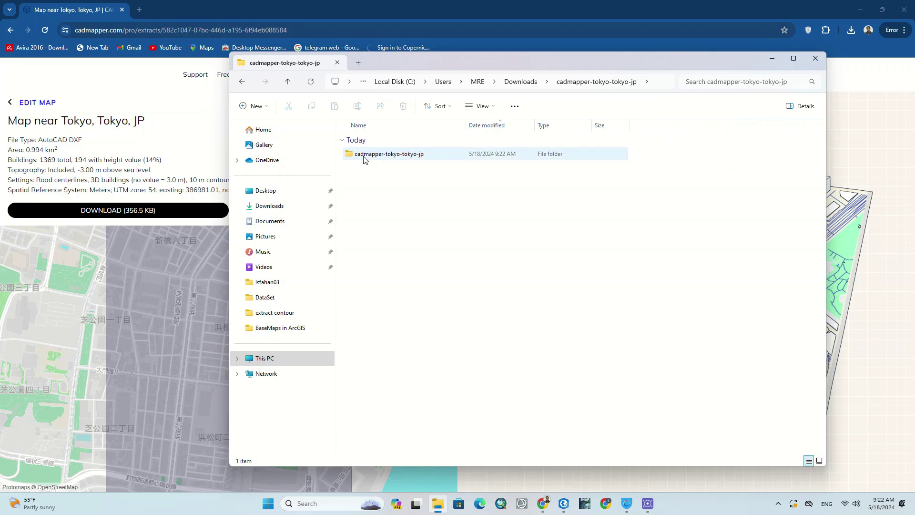
mouse_move(422, 159)
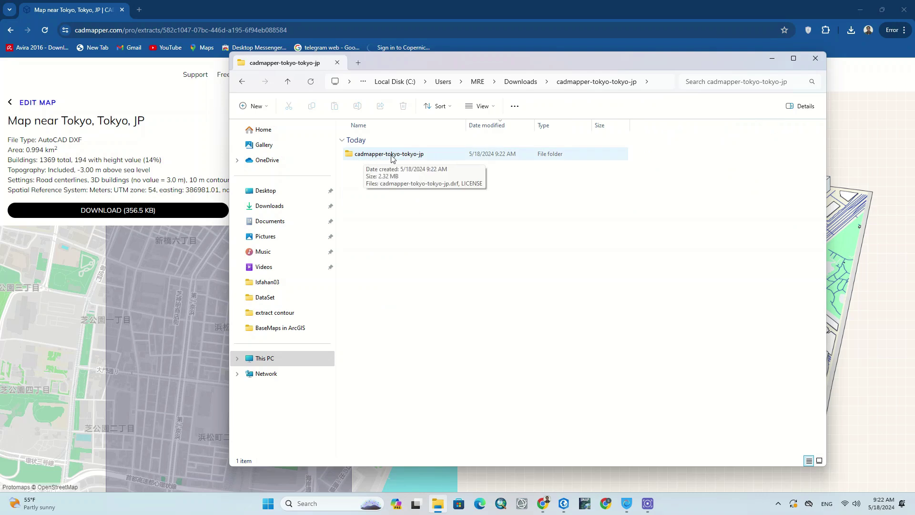
left_click(422, 160)
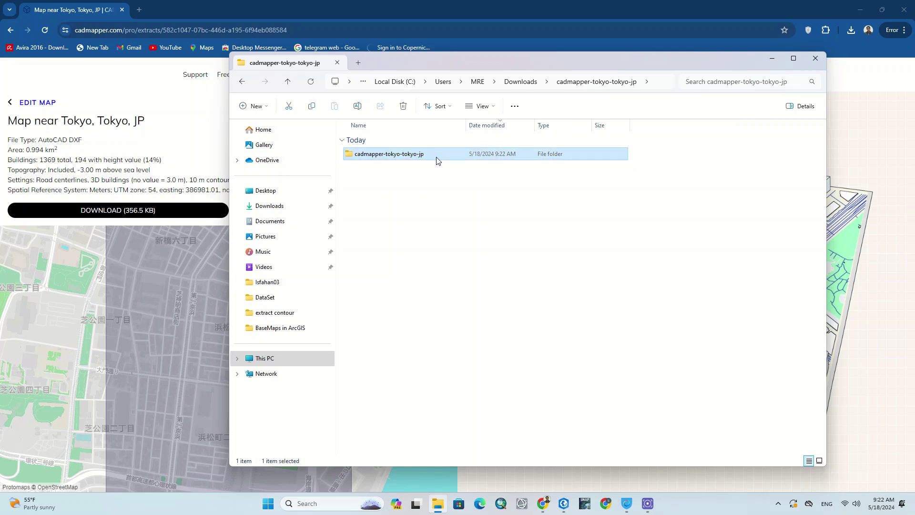
double_click(443, 159)
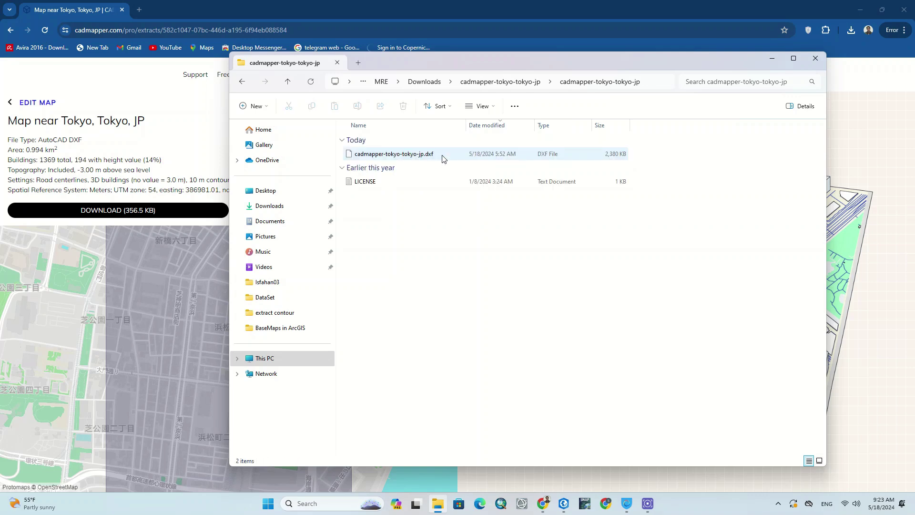
left_click(443, 159)
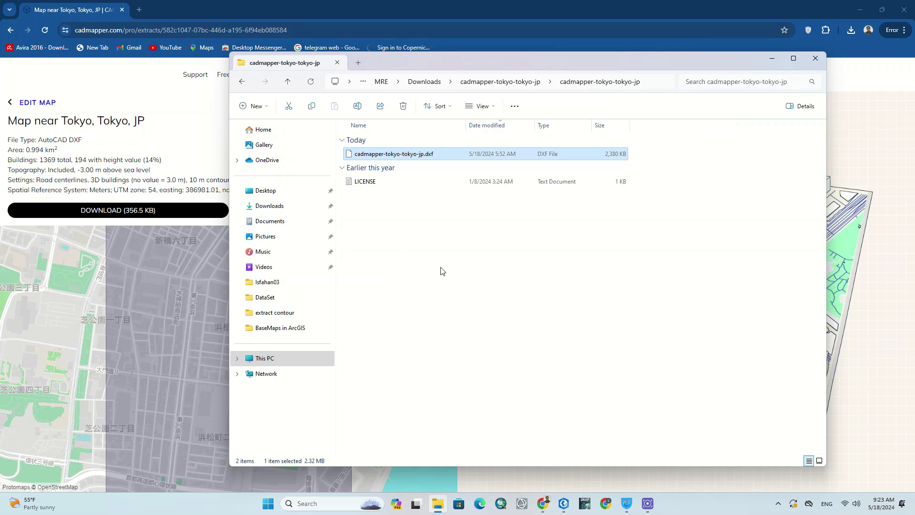
- Drag cadmapper-tokyo-tokyo-jp.dxf from File Explorer into ArcGIS Pro's map, then minimize Explorer
left_click(565, 505)
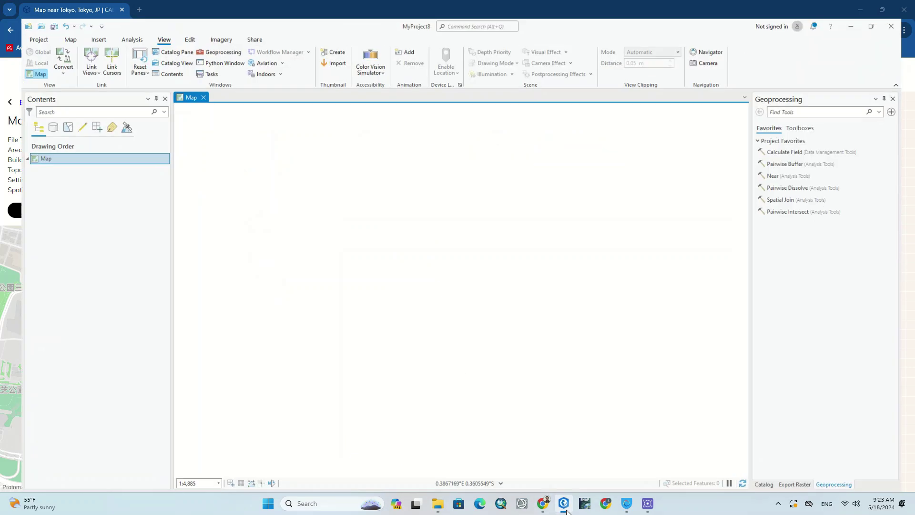
left_click(438, 503)
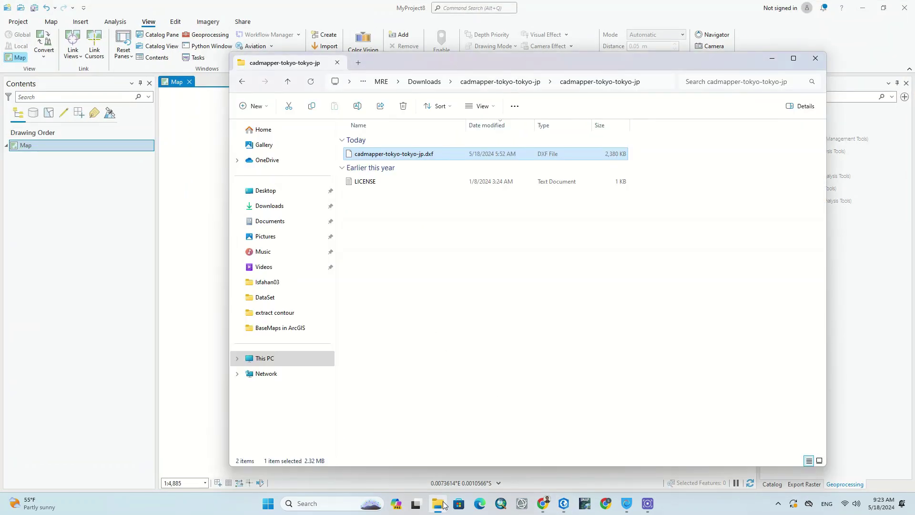
left_click_drag(453, 155, 92, 194)
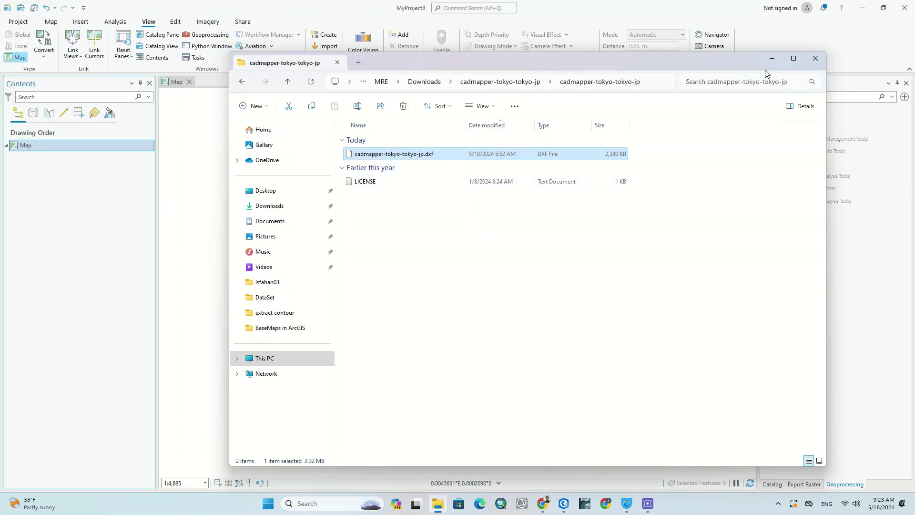
left_click(773, 58)
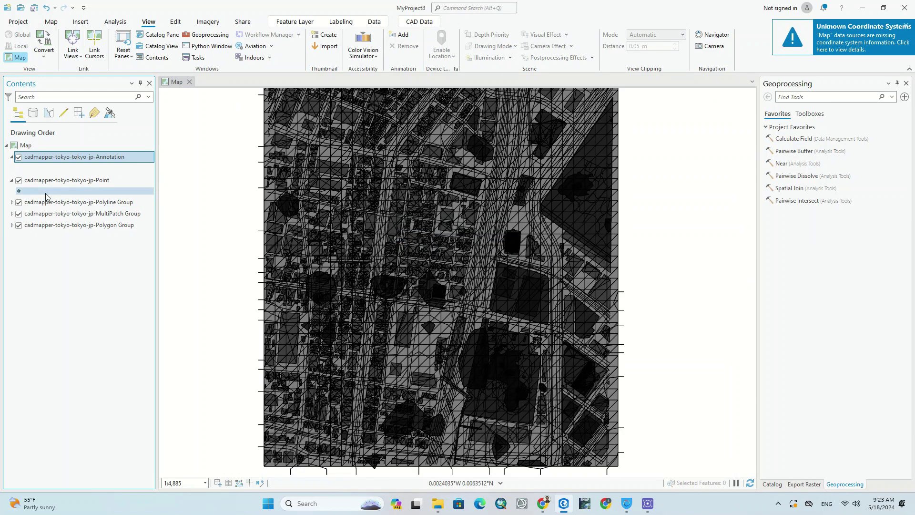
- Switch off the Point, Polyline, MultiPatch and Polygon layers one by one to inspect each
left_click(18, 180)
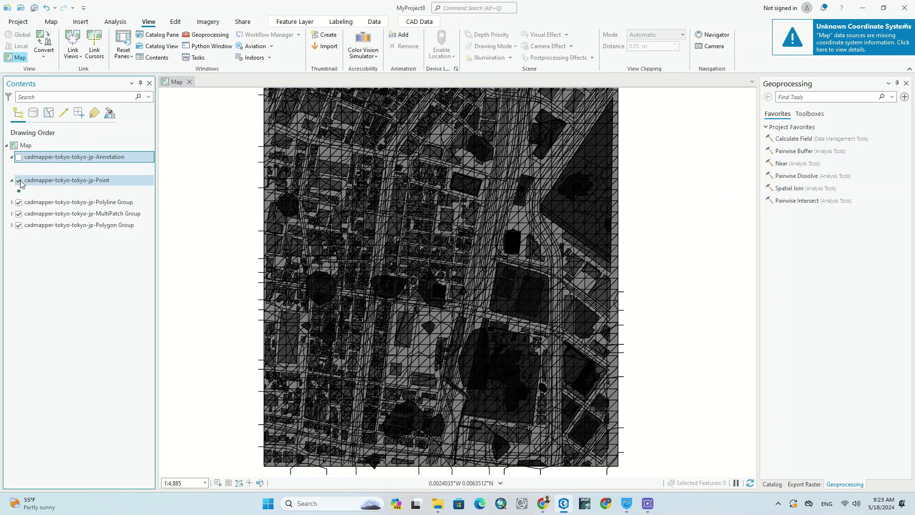
left_click(18, 202)
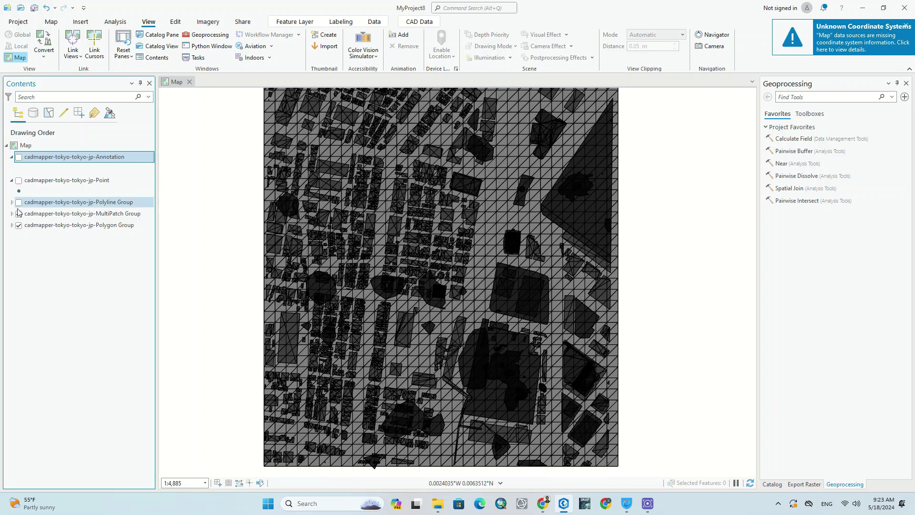
left_click(26, 214)
left_click(19, 227)
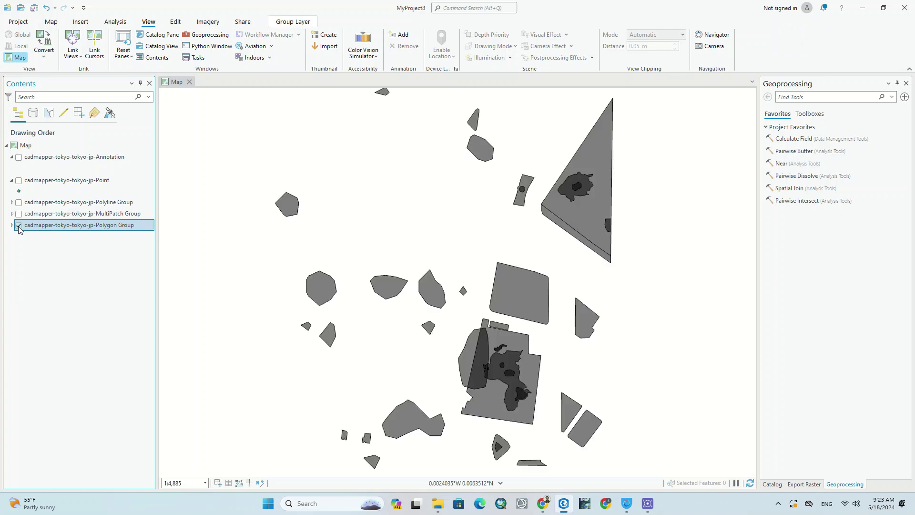
left_click(19, 226)
- Briefly show then hide the Polyline Group, and toggle the Point and Annotation layers
left_click(19, 202)
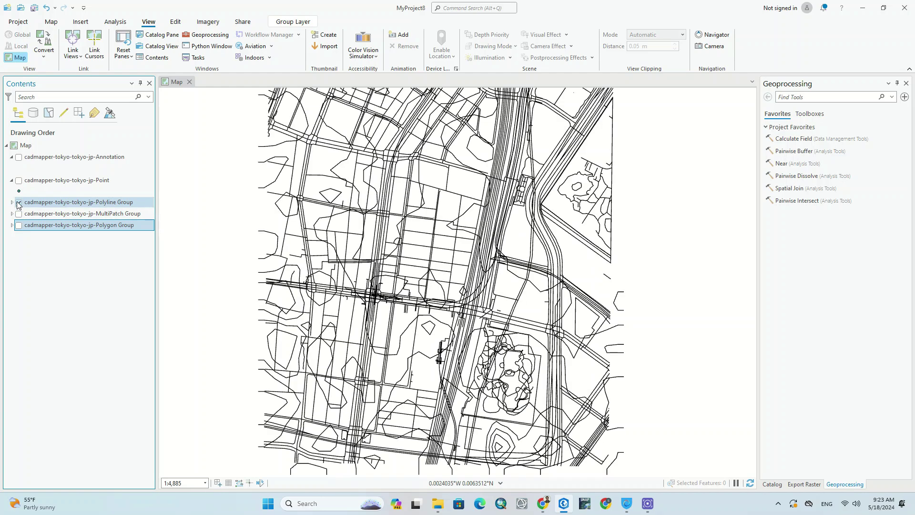
left_click(19, 202)
left_click(19, 181)
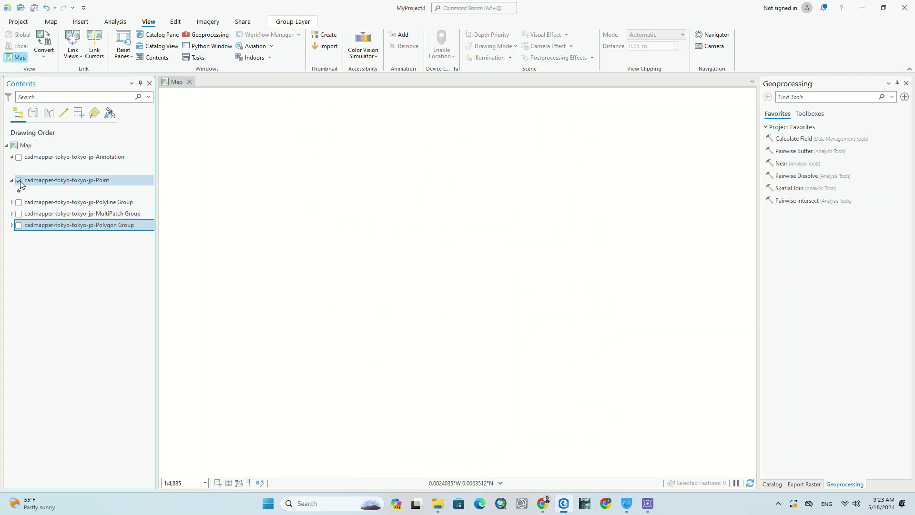
left_click(19, 157)
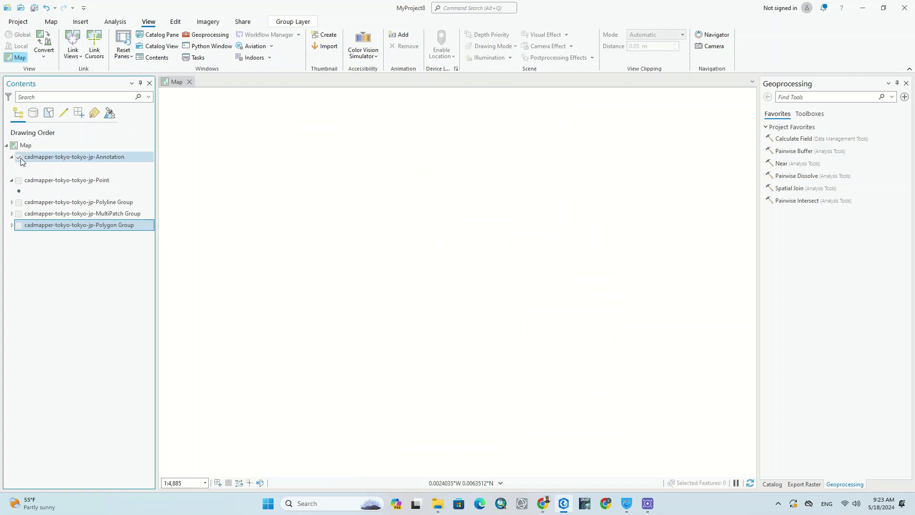
- Remove the Annotation and Point layers from the map
right_click(37, 161)
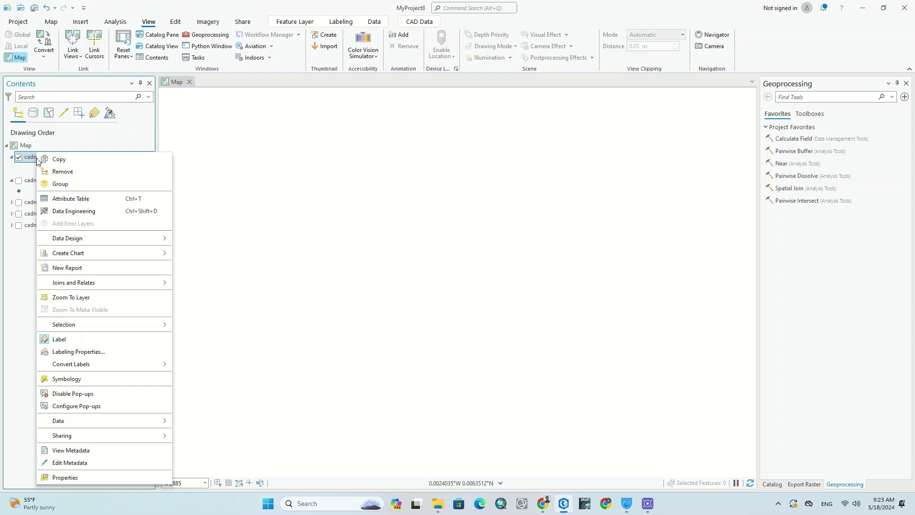
left_click(62, 171)
right_click(29, 128)
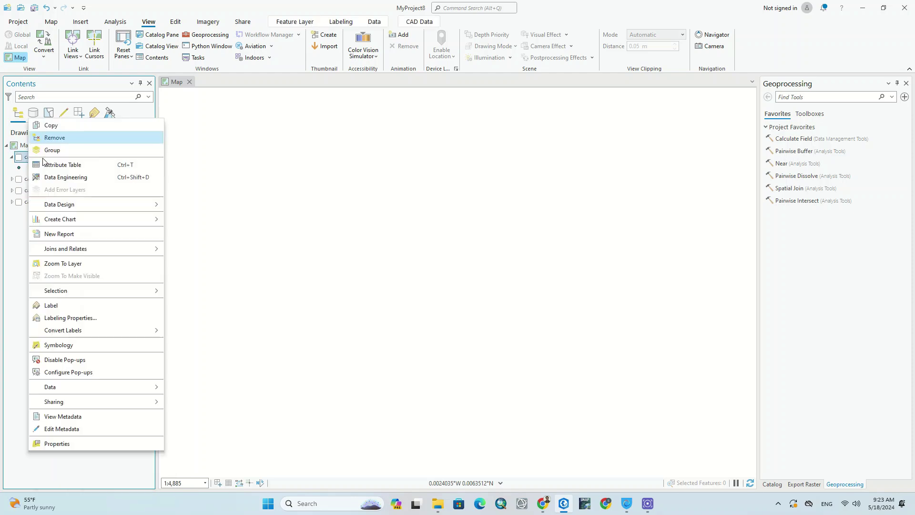
left_click(55, 137)
- Show the expanded MultiPatch Group with Polygon Group and the combined MultiPatch sublayer unchecked
left_click(19, 168)
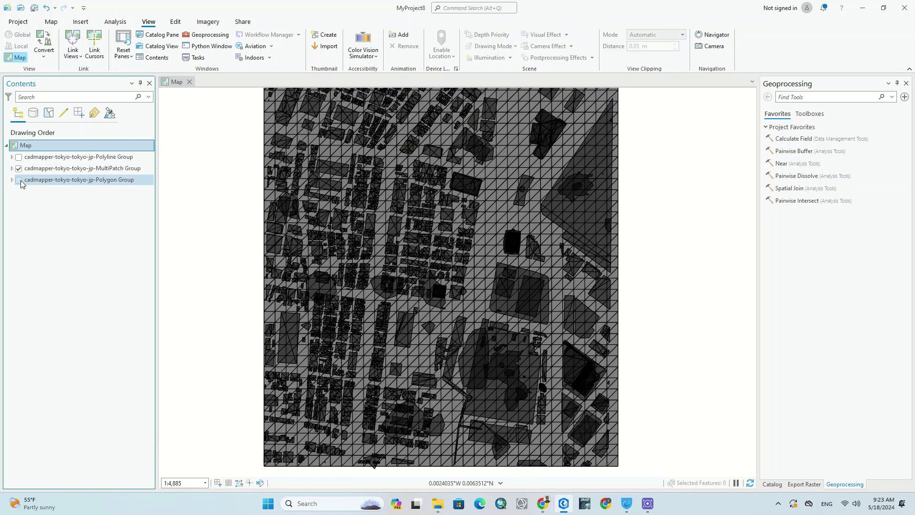
left_click(19, 180)
left_click(11, 179)
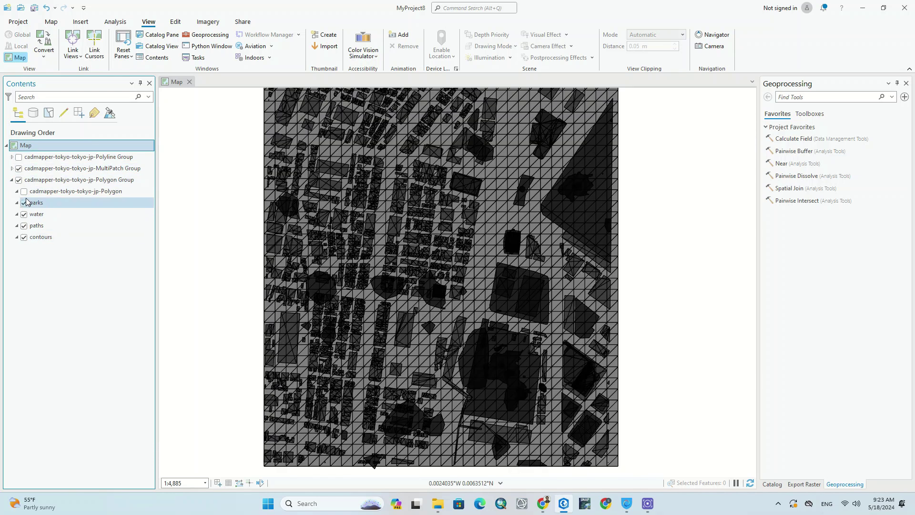
left_click(19, 168)
left_click(19, 180)
left_click(11, 169)
left_click(12, 260)
left_click(19, 168)
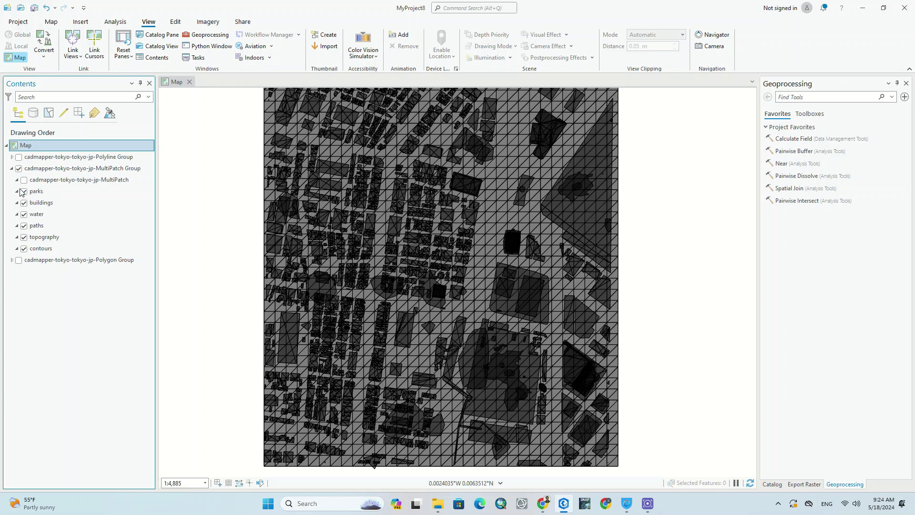
left_click(18, 192)
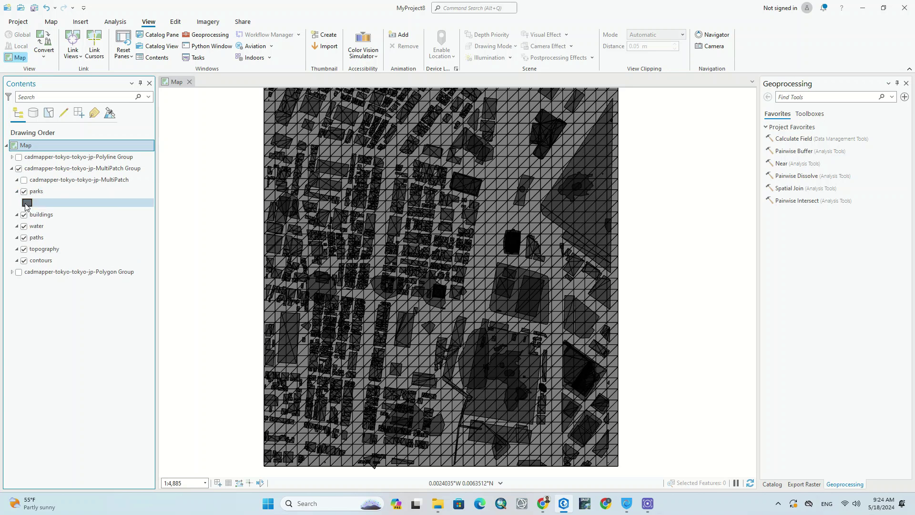
- Color the parks layer Green (Bright) from the symbol gallery
left_click(26, 204)
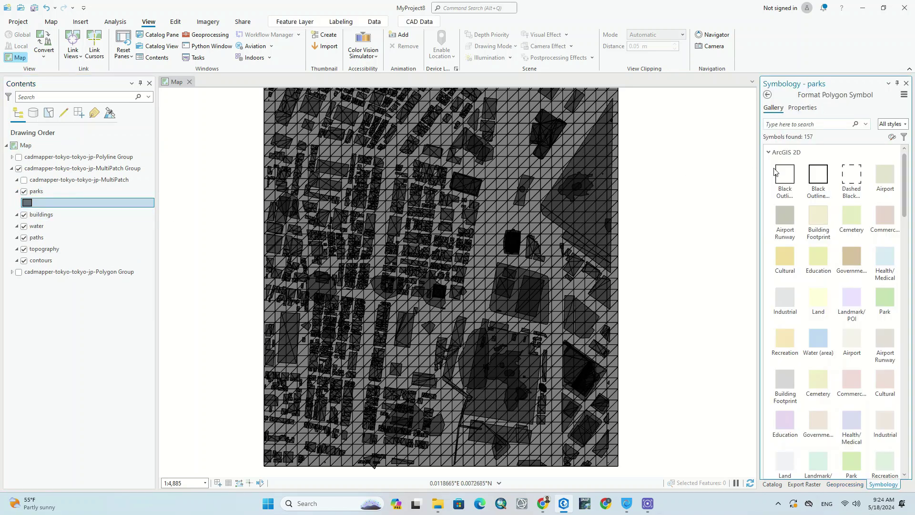
scroll(831, 285, "down", 3)
scroll(825, 277, "down", 4)
scroll(820, 267, "down", 2)
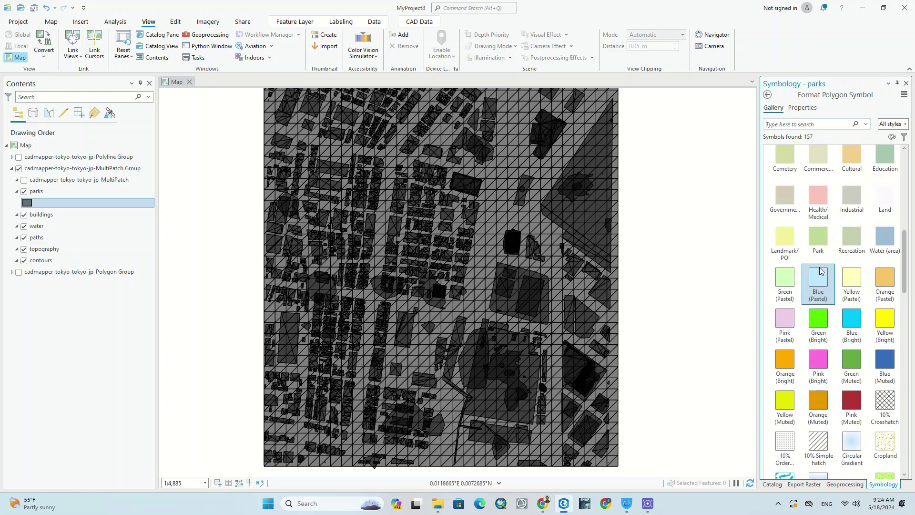
left_click(819, 318)
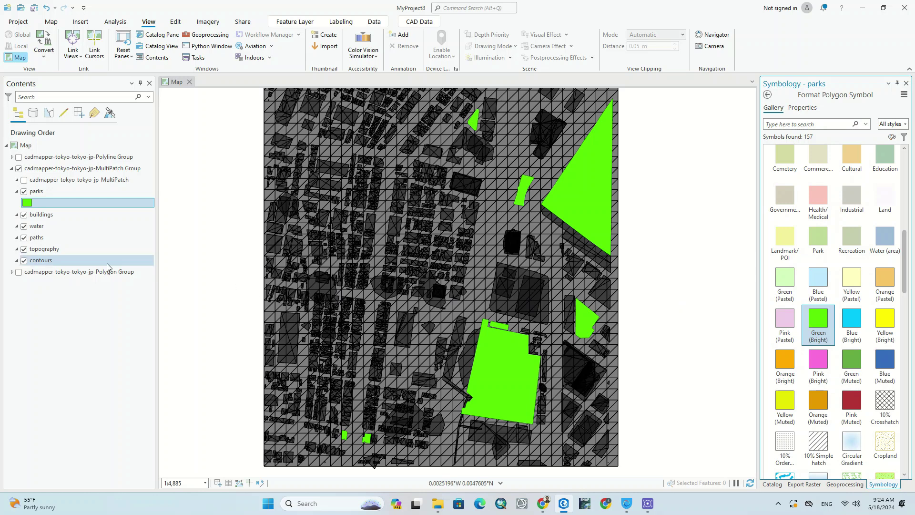
- Color the buildings layer dark red with Pink (Muted)
left_click(19, 218)
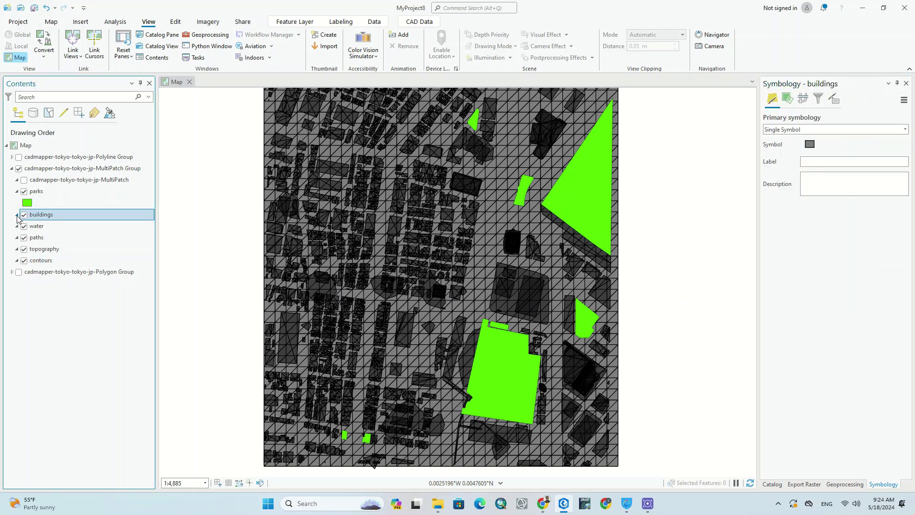
left_click(18, 216)
left_click(26, 226)
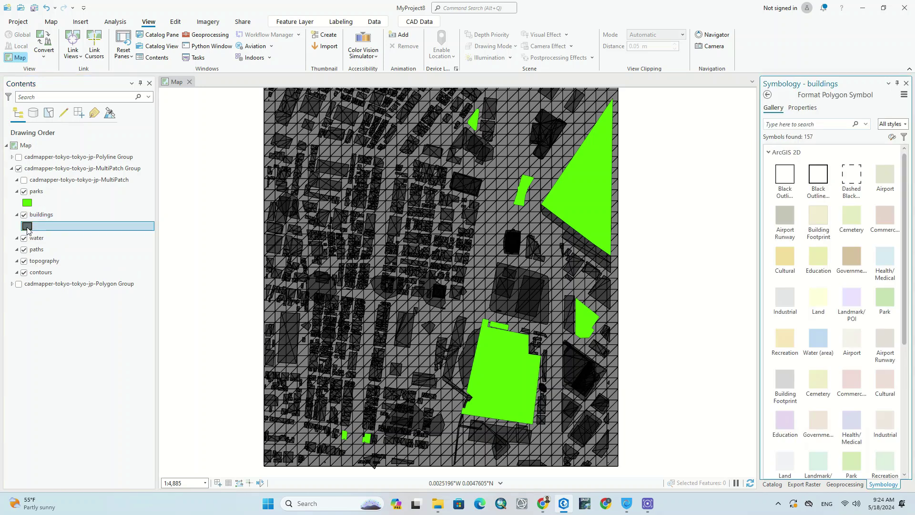
scroll(832, 258, "down", 3)
scroll(833, 258, "down", 3)
scroll(833, 260, "down", 3)
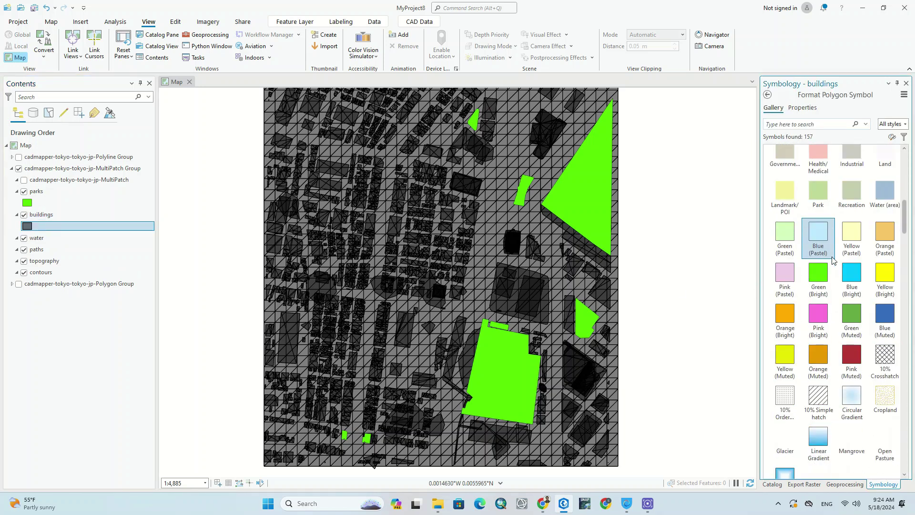
left_click(850, 355)
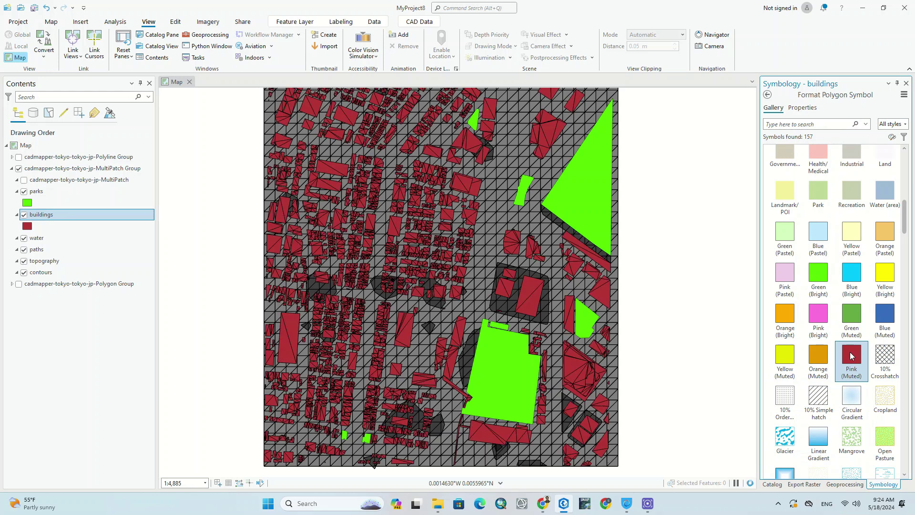
scroll(848, 342, "down", 3)
scroll(848, 340, "down", 4)
scroll(848, 337, "down", 3)
scroll(848, 336, "down", 1)
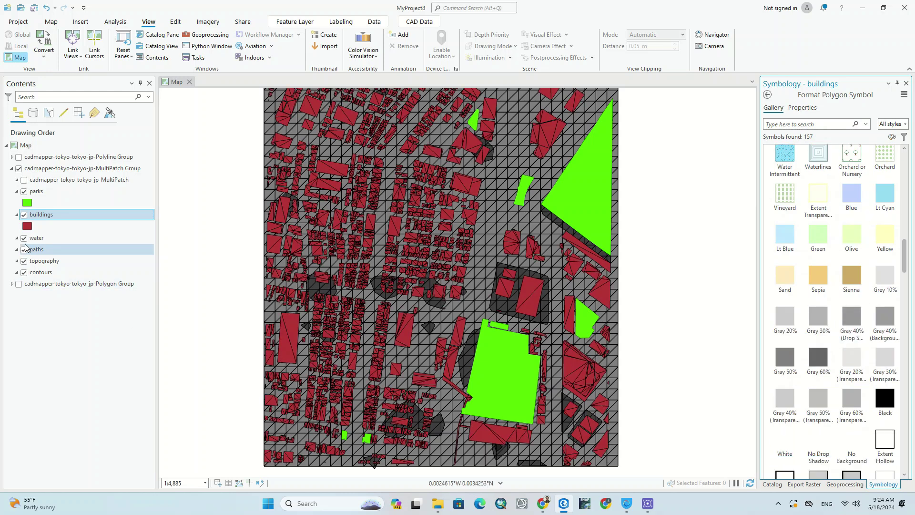
- Color the water layer Blue (Bright)
left_click(17, 238)
left_click(27, 250)
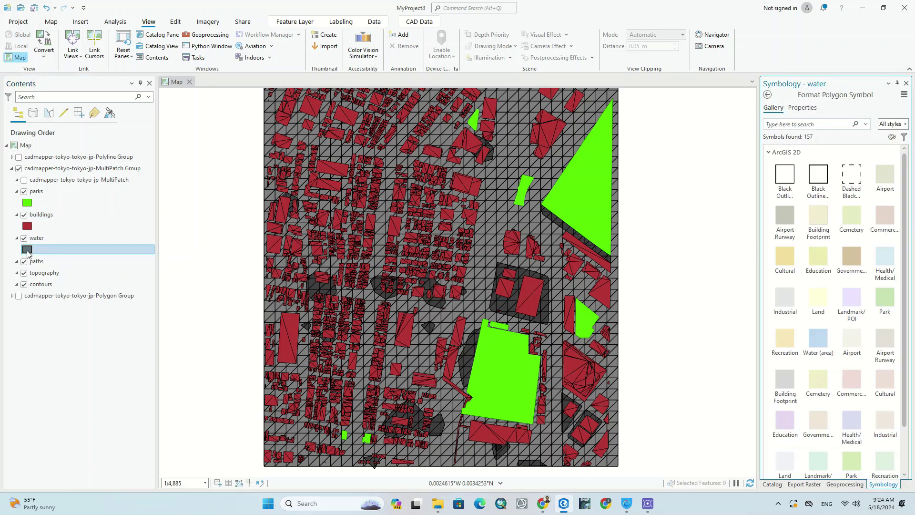
scroll(822, 286, "down", 1)
scroll(822, 286, "down", 4)
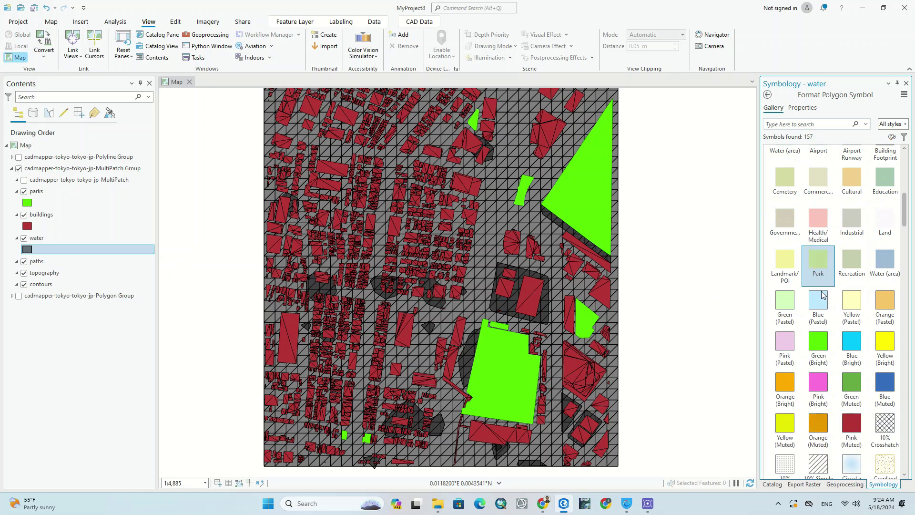
left_click(844, 339)
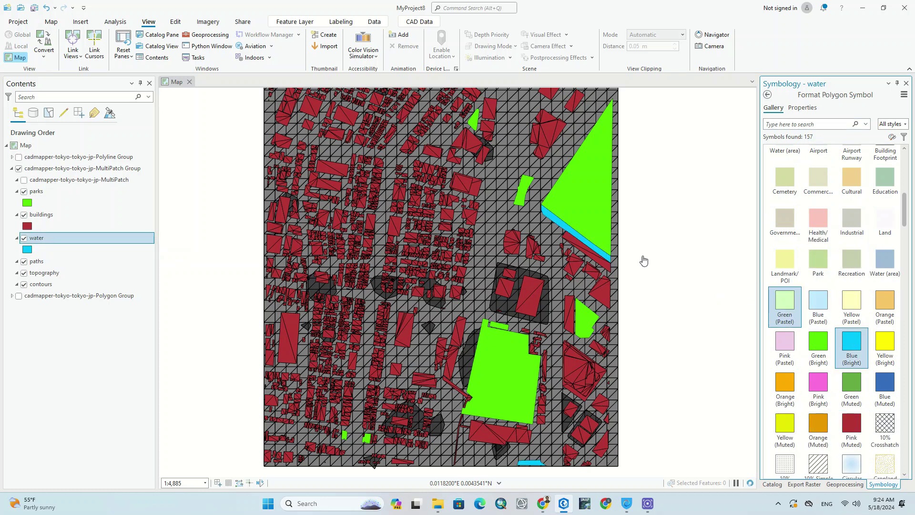
- Give the paths layer the light grey Industrial symbol
left_click(16, 263)
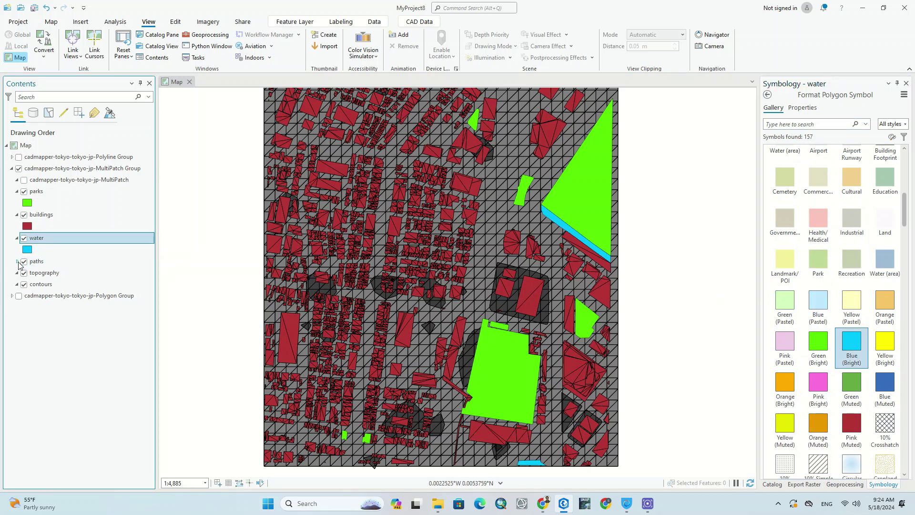
left_click(17, 262)
left_click(23, 261)
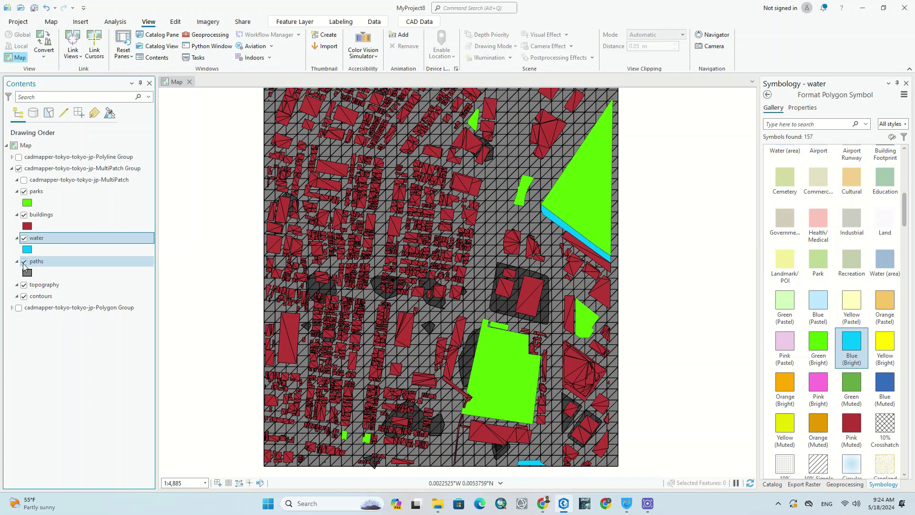
left_click(27, 273)
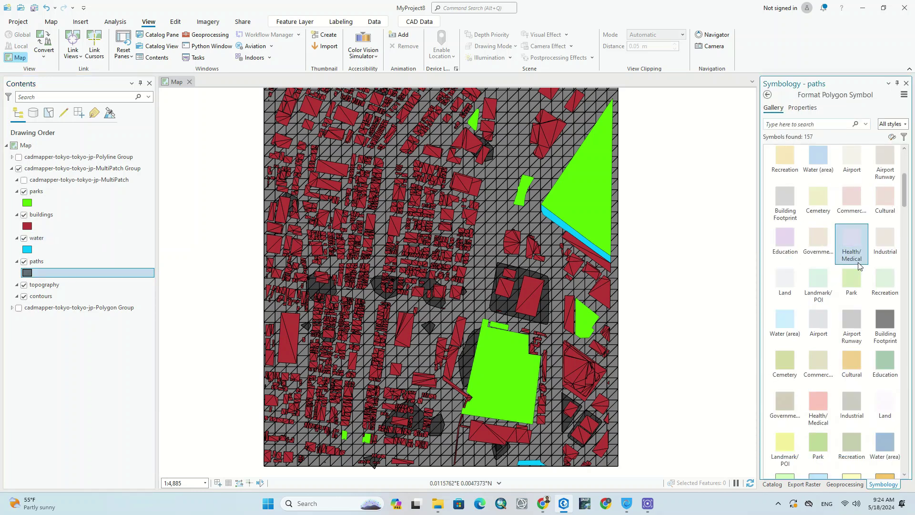
scroll(889, 239, "down", 2)
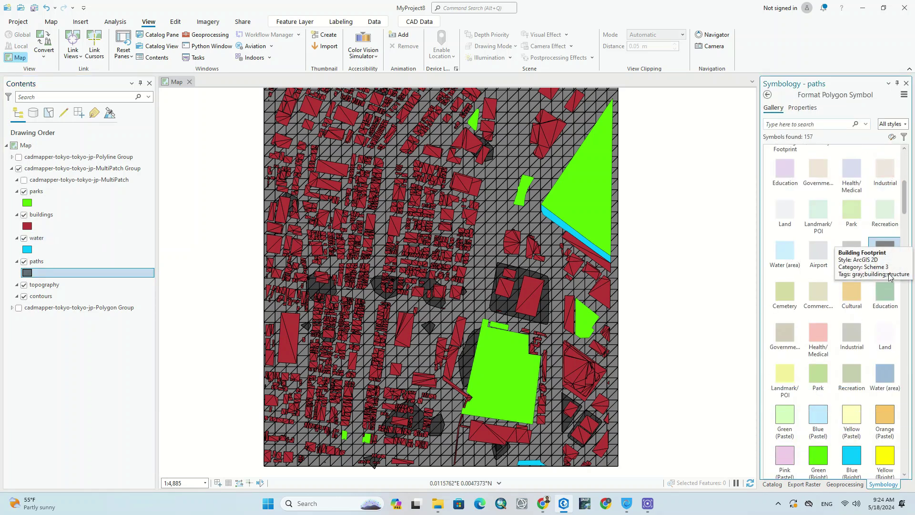
scroll(889, 286, "down", 1)
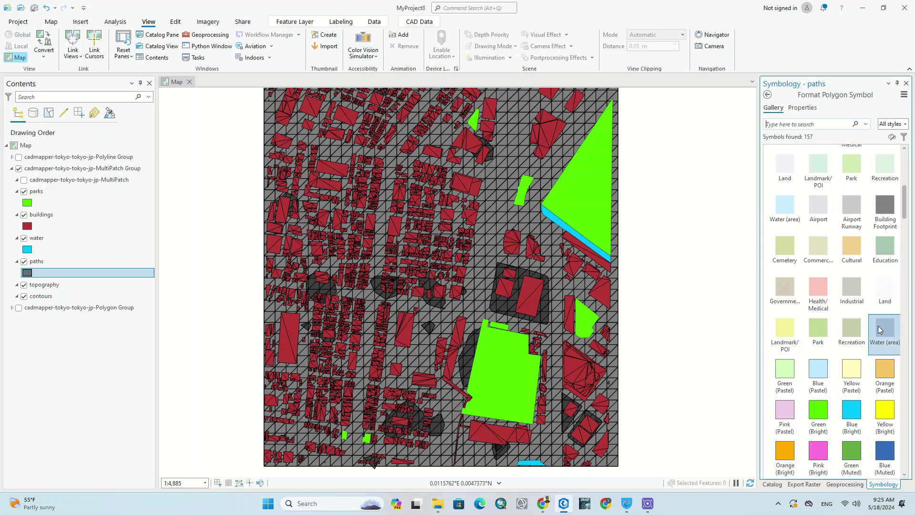
left_click(849, 294)
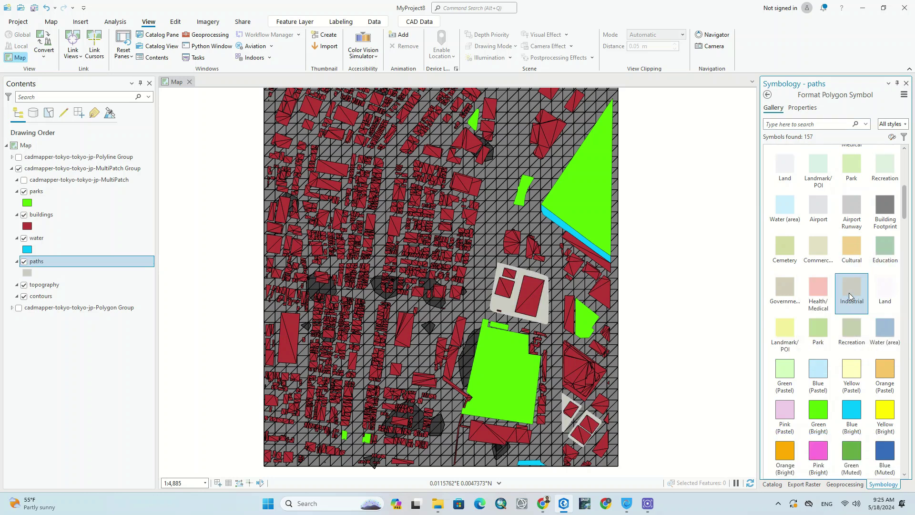
- Hide the topography and contours layers in Contents
left_click(24, 285)
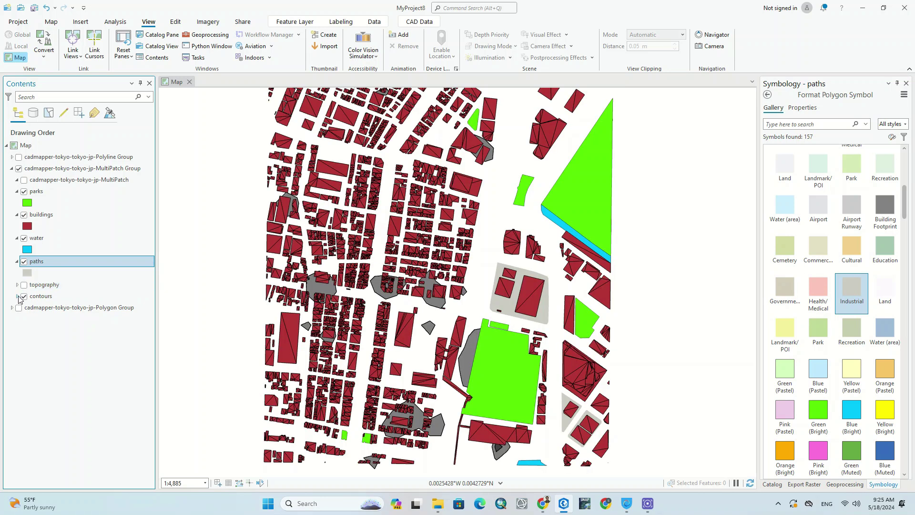
left_click(17, 297)
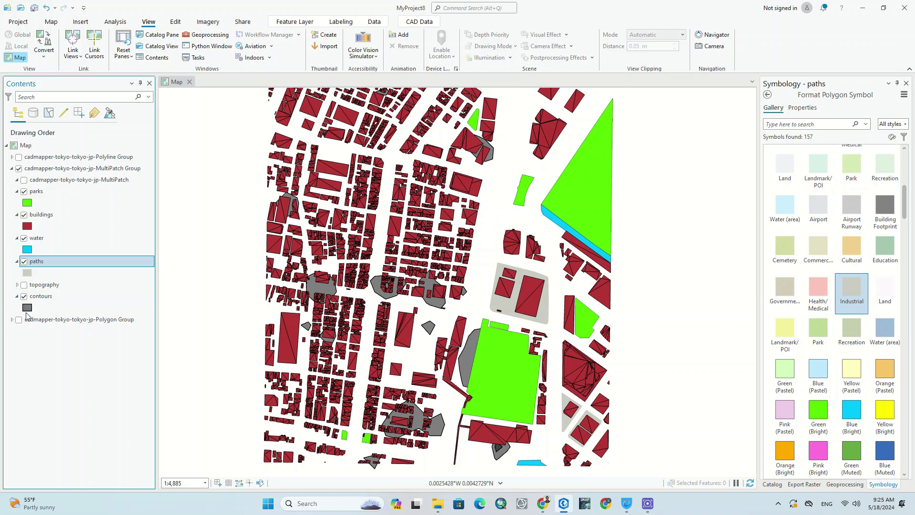
left_click(24, 297)
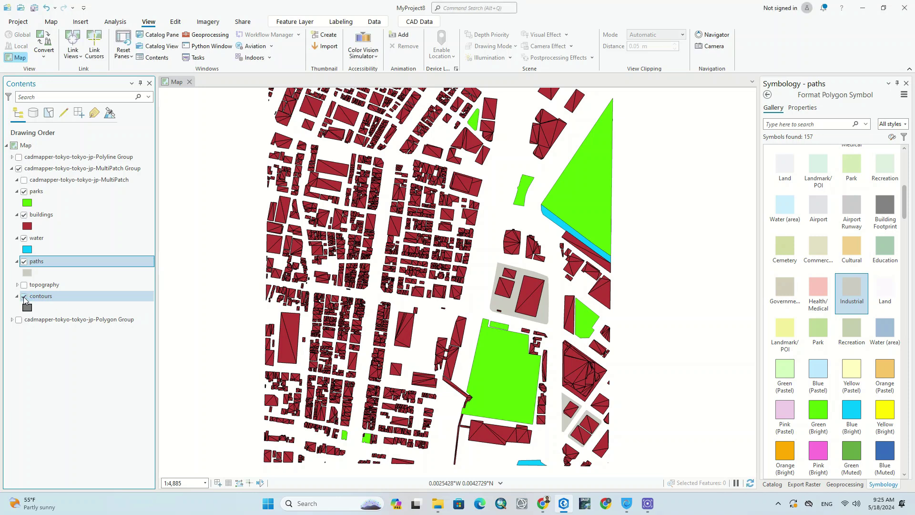
left_click(25, 298)
left_click(17, 285)
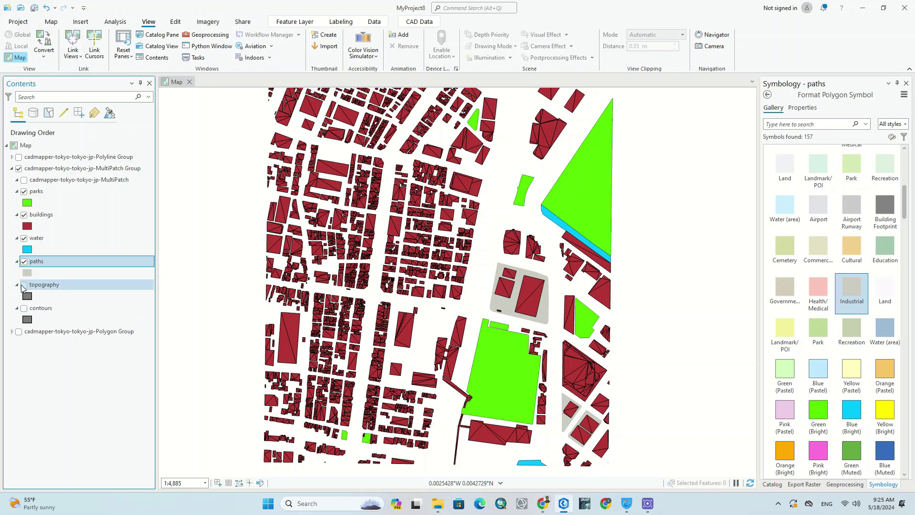
left_click(24, 286)
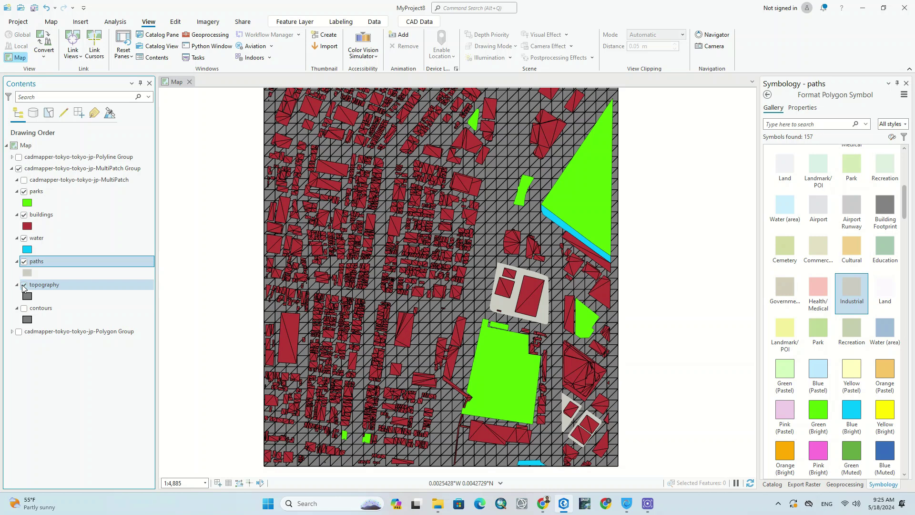
left_click(24, 285)
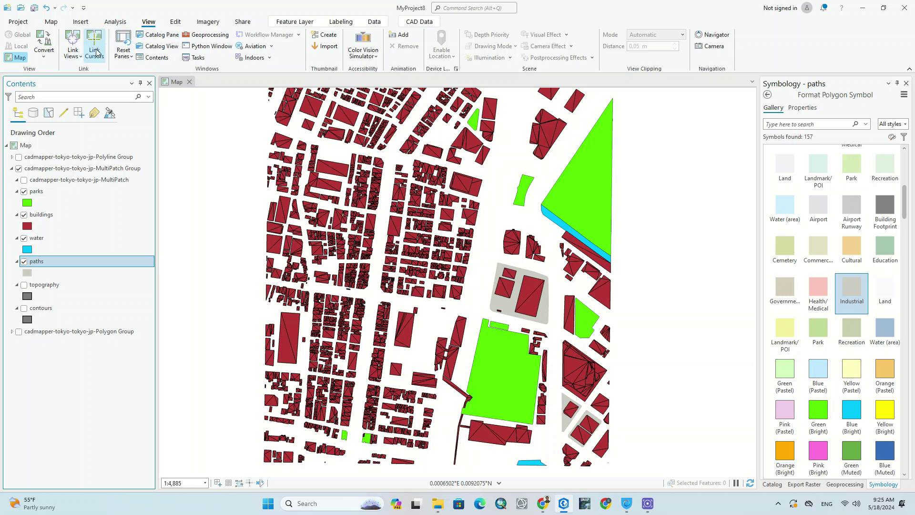
- Convert the Tokyo map to a local scene, creating Map_3D2
left_click(49, 59)
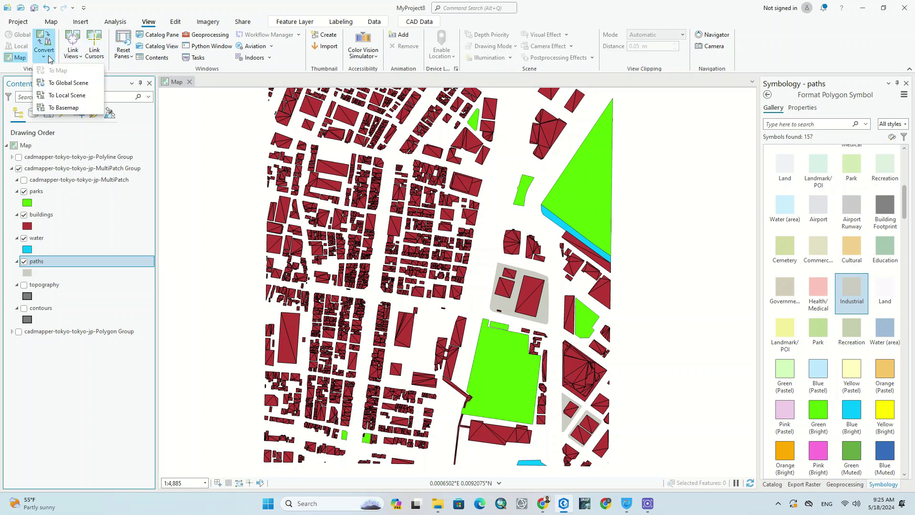
left_click(67, 95)
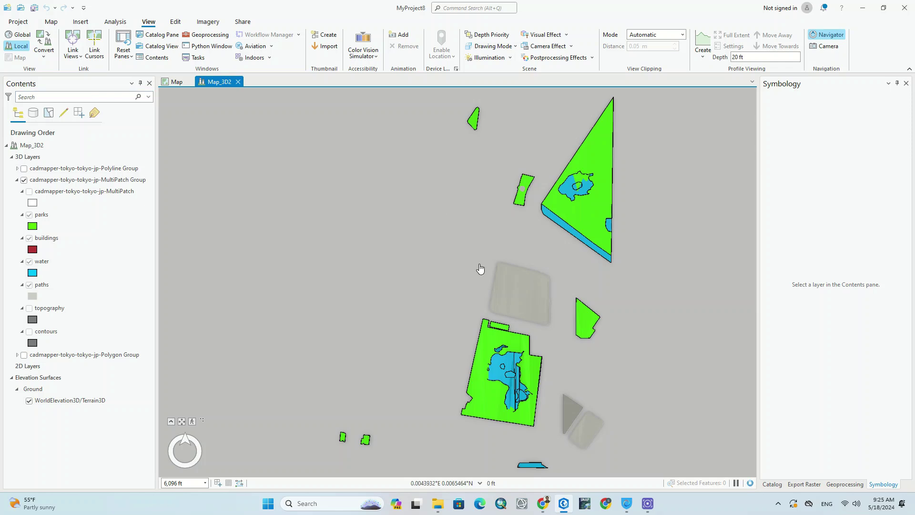
- Turn on the Polyline Group to overlay street lines in the Map_3D2 scene
scroll(480, 269, "down", 3)
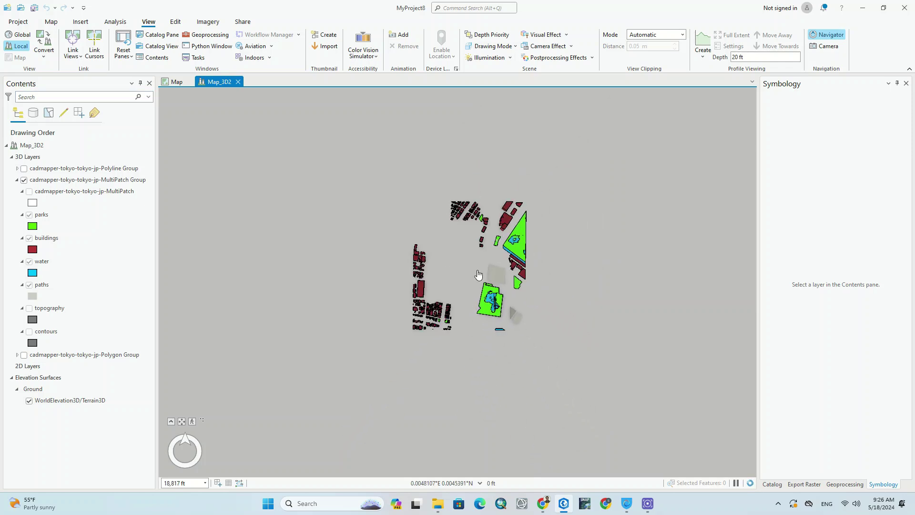
scroll(479, 277, "up", 3)
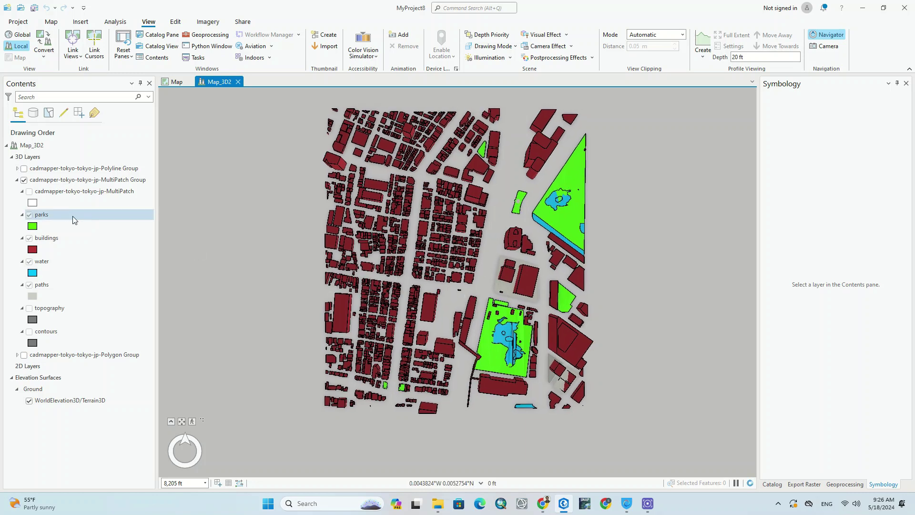
left_click(24, 169)
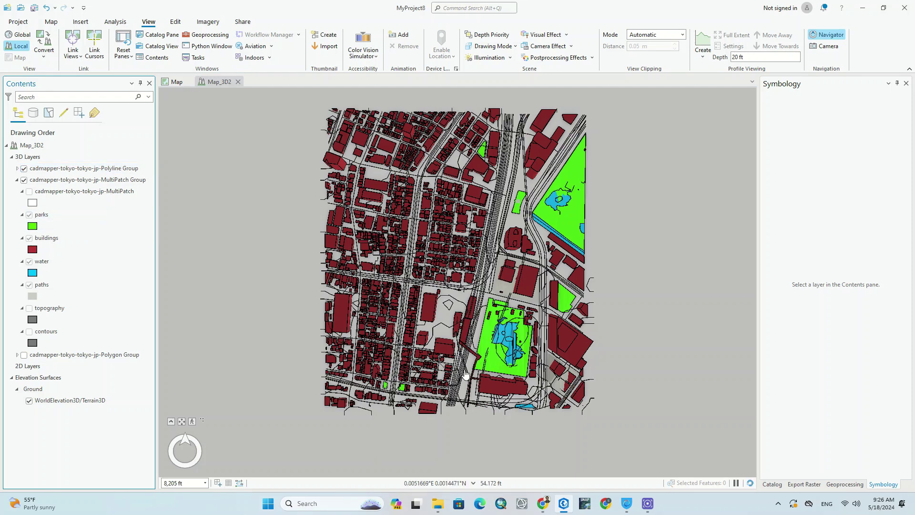
left_click(461, 357)
left_click_drag(461, 357, 460, 359)
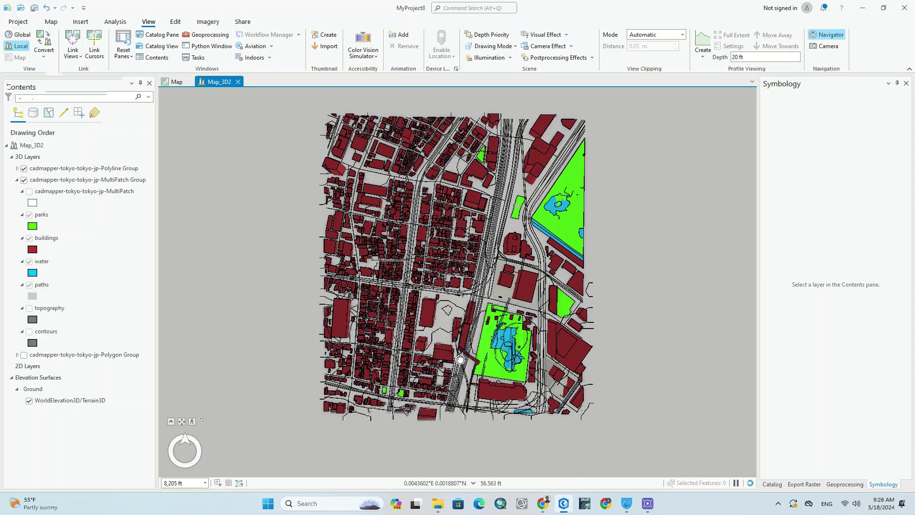